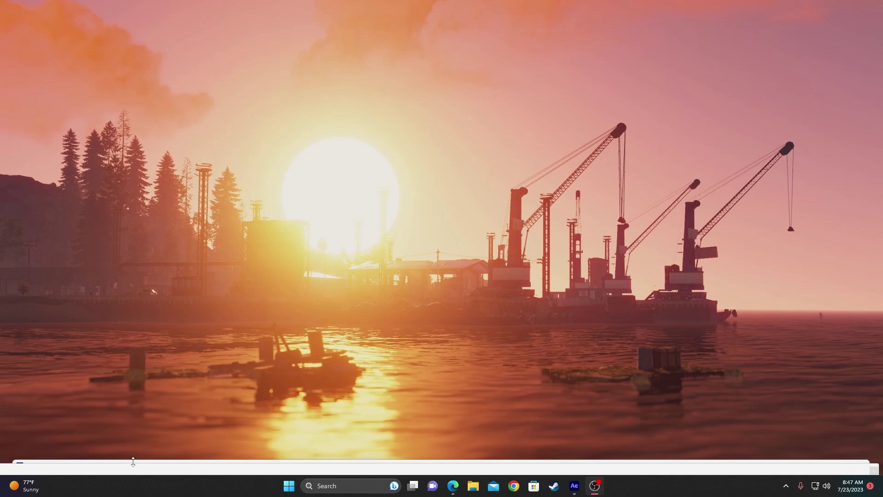
- Restore the After Effects window to full screen and start a new empty project
{"action": "left_click_drag", "start_coordinate": [132, 460], "coordinate": [125, 3]}
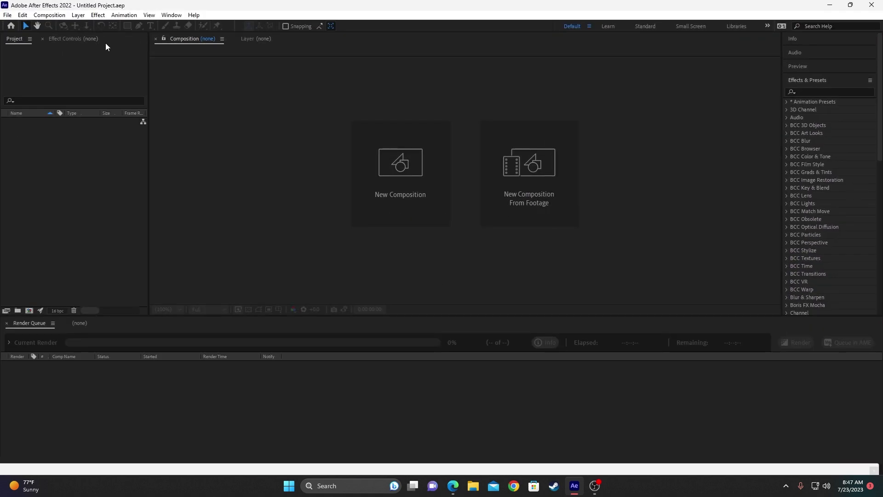
{"action": "left_click_drag", "start_coordinate": [357, 474], "coordinate": [368, 4]}
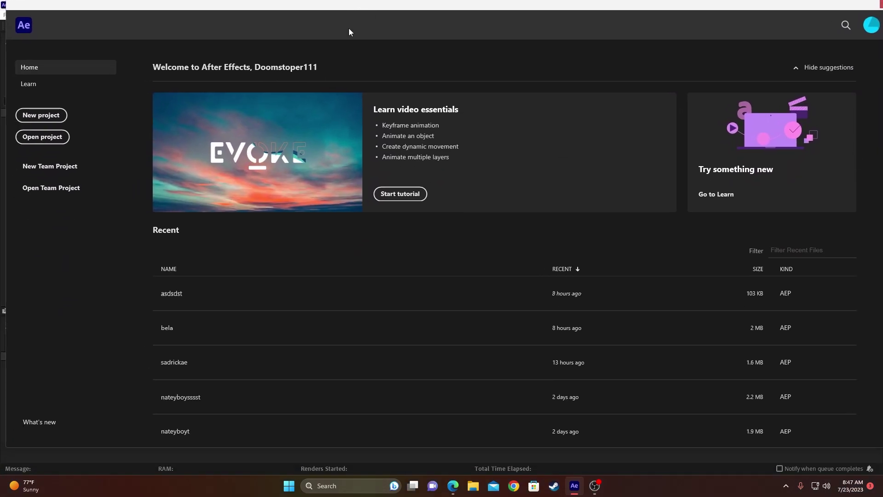
{"action": "left_click", "coordinate": [34, 115]}
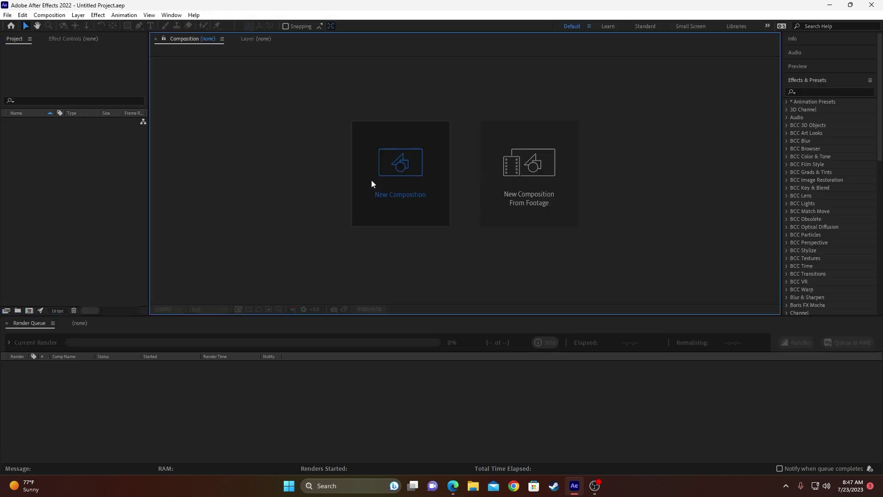
- Create a composition named 'test' with height 1350 (1080 × 1350)
{"action": "left_click", "coordinate": [371, 180]}
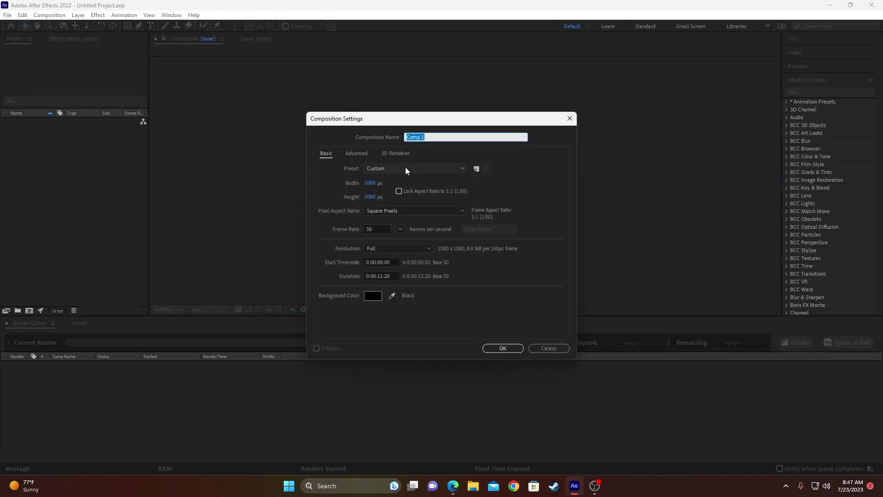
{"action": "type", "text": "test"}
{"action": "left_click", "coordinate": [371, 197]}
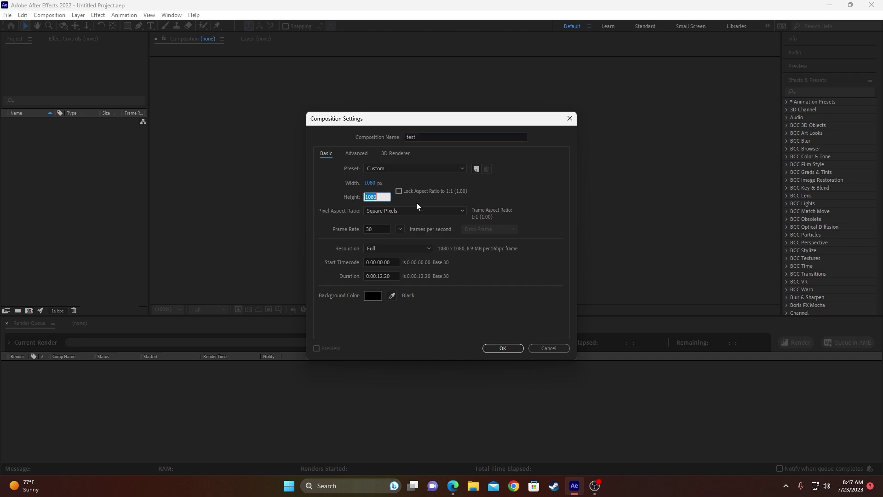
{"action": "type", "text": "1350"}
{"action": "left_click", "coordinate": [513, 347]}
{"action": "right_click", "coordinate": [65, 184]}
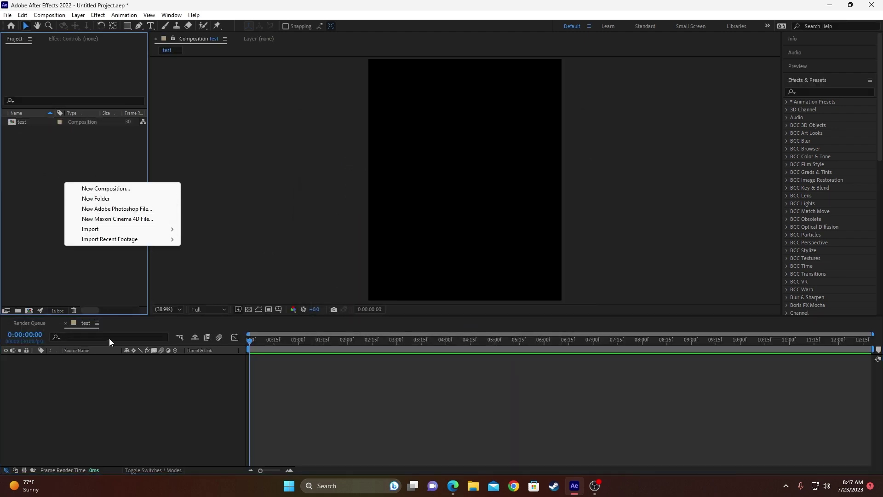
{"action": "mouse_move", "coordinate": [119, 229]}
{"action": "left_click", "coordinate": [234, 238]}
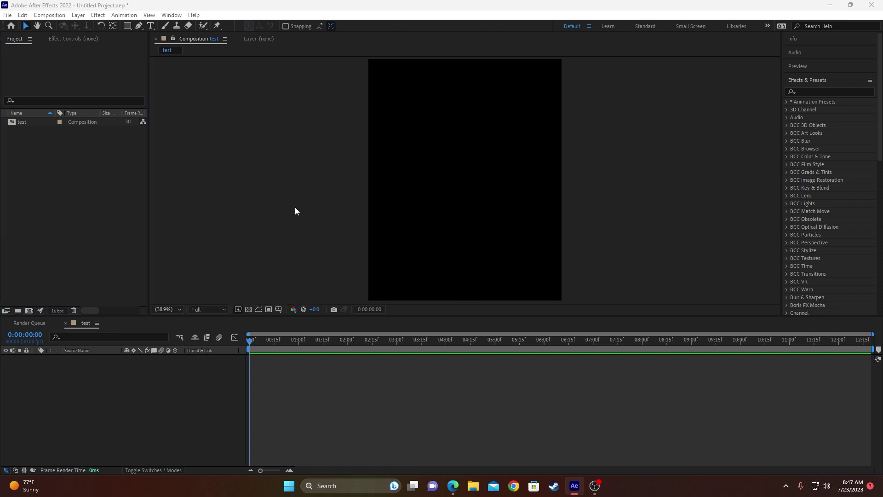
{"action": "scroll", "coordinate": [49, 182], "scroll_direction": "down", "scroll_amount": 1}
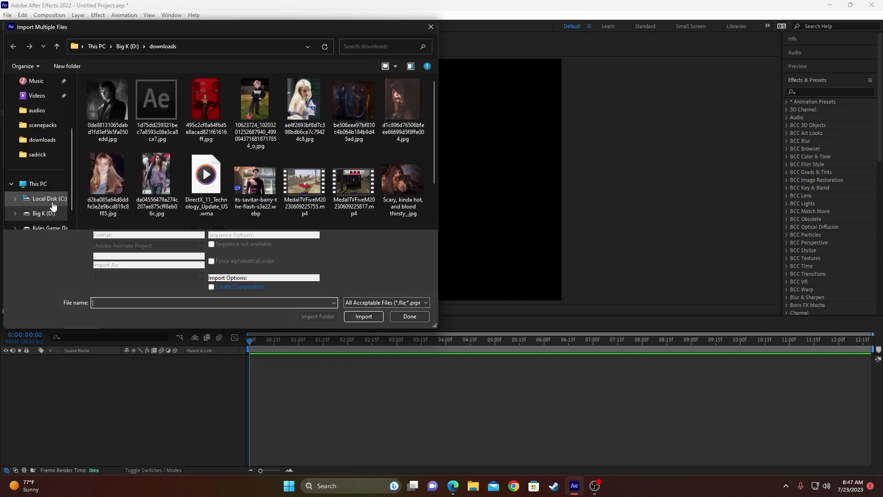
{"action": "left_click", "coordinate": [52, 215]}
{"action": "scroll", "coordinate": [123, 196], "scroll_direction": "down", "scroll_amount": 8}
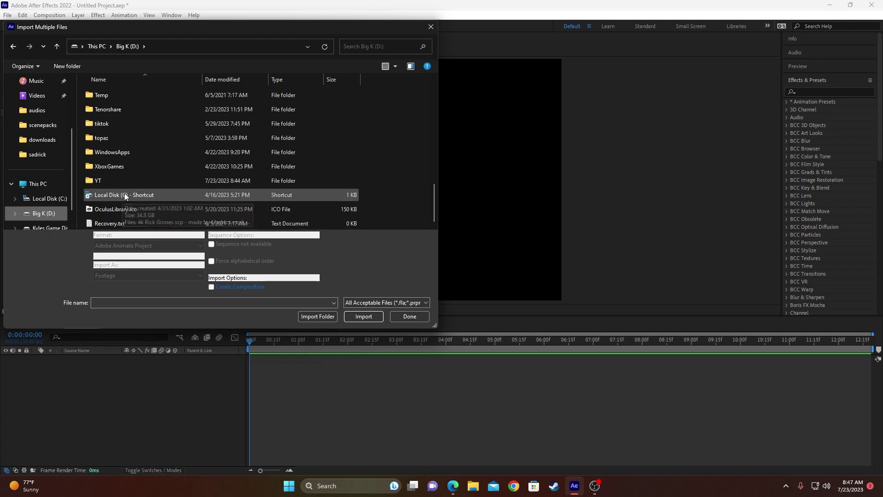
{"action": "double_click", "coordinate": [121, 181]}
{"action": "double_click", "coordinate": [109, 108]}
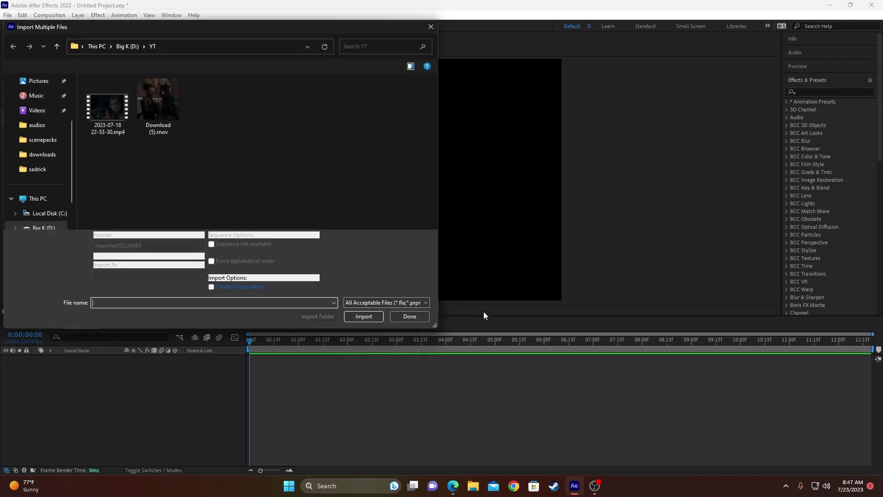
- Add the imported clip to the test composition timeline and scrub through it
{"action": "left_click", "coordinate": [408, 316]}
{"action": "left_click_drag", "start_coordinate": [37, 130], "coordinate": [20, 364]}
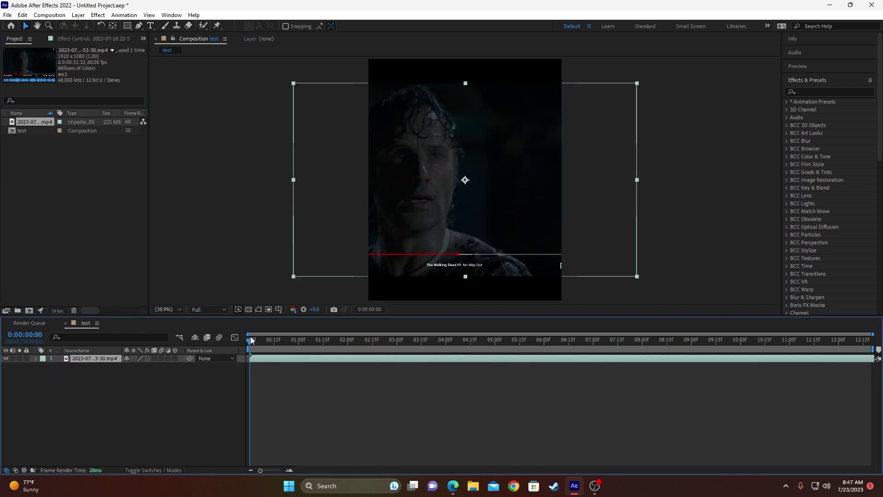
{"action": "left_click_drag", "start_coordinate": [251, 340], "coordinate": [483, 361]}
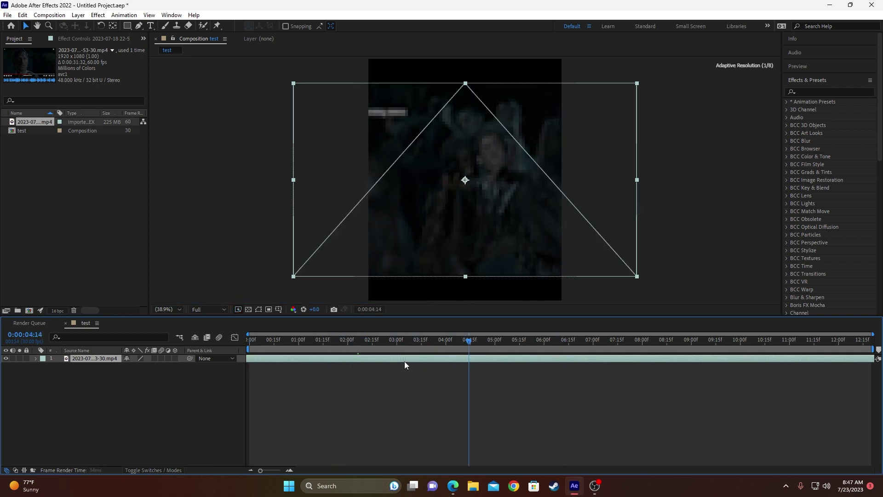
- Scale the clip layer to 127% and set preview resolution to Quarter
{"action": "left_click", "coordinate": [36, 359]}
{"action": "left_click", "coordinate": [46, 368]}
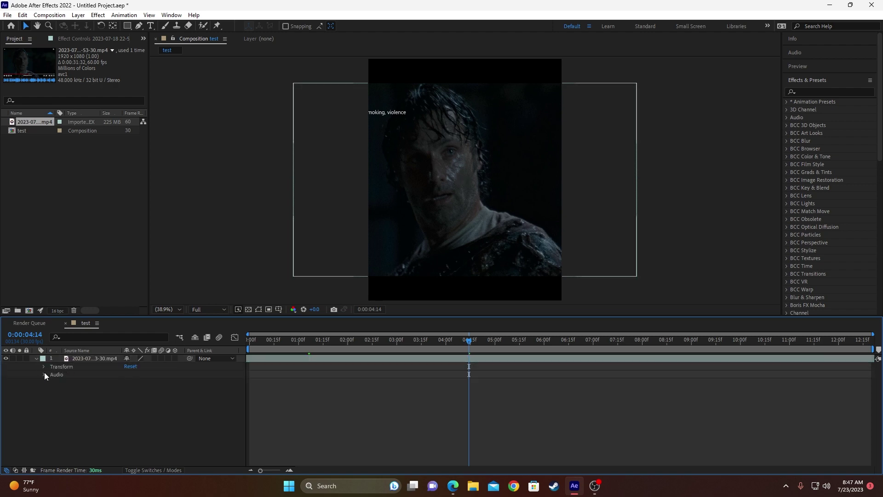
{"action": "left_click", "coordinate": [48, 366]}
{"action": "left_click_drag", "start_coordinate": [138, 390], "coordinate": [148, 389]}
{"action": "left_click", "coordinate": [578, 235]}
{"action": "left_click", "coordinate": [36, 360]}
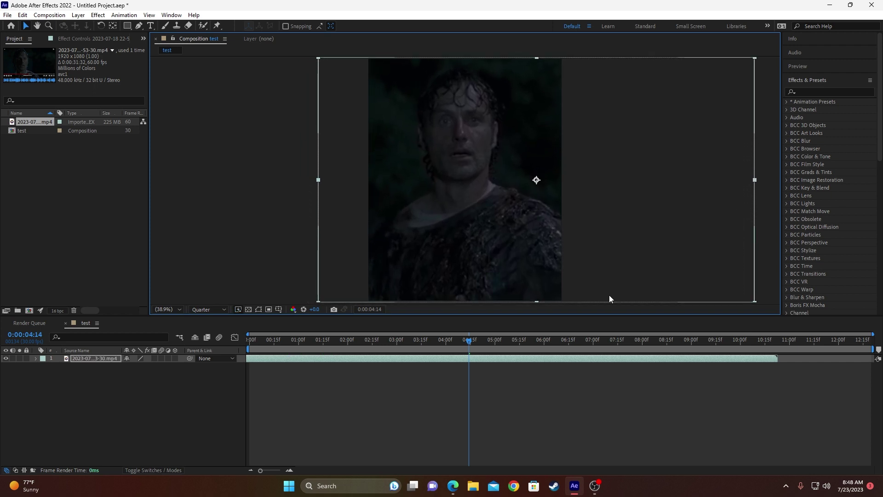
- Try a split at 0:00:04:16, then undo it
{"action": "left_click", "coordinate": [474, 342]}
{"action": "key", "text": "ctrl+shift+d"}
{"action": "left_click_drag", "start_coordinate": [474, 342], "coordinate": [438, 340]}
{"action": "key", "text": "ctrl+z"}
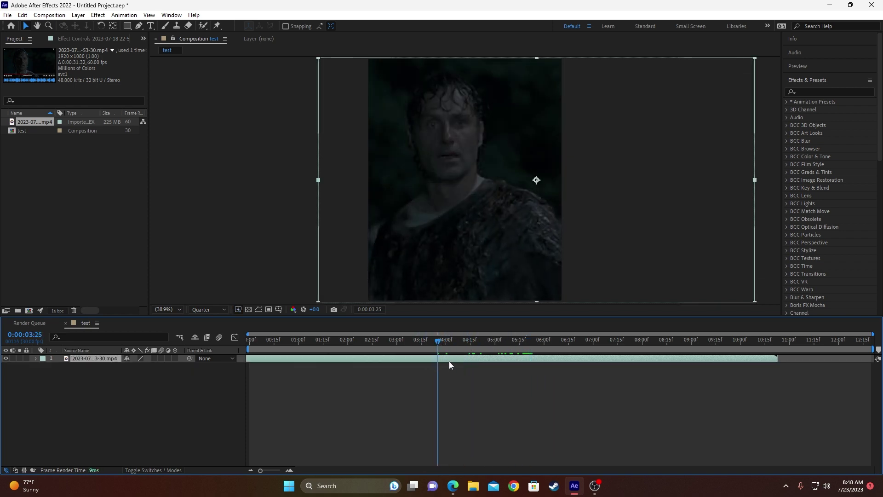
- Split the clip at 0:00:03:24
{"action": "left_click", "coordinate": [431, 345]}
{"action": "key", "text": "Page_Down"}
{"action": "key", "text": "Page_Down"}
{"action": "key", "text": "ctrl+shift+d"}
- Split the lower layer again near 0:00:04:20, delete the extra top piece, return to 0:00:03:24
{"action": "left_click", "coordinate": [420, 368]}
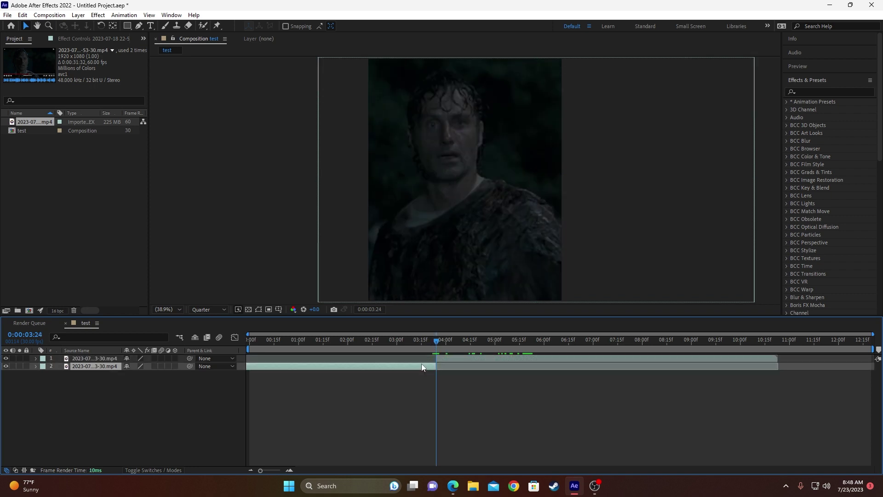
{"action": "left_click", "coordinate": [431, 341]}
{"action": "left_click_drag", "start_coordinate": [431, 341], "coordinate": [478, 336]}
{"action": "key", "text": "ctrl+shift+d"}
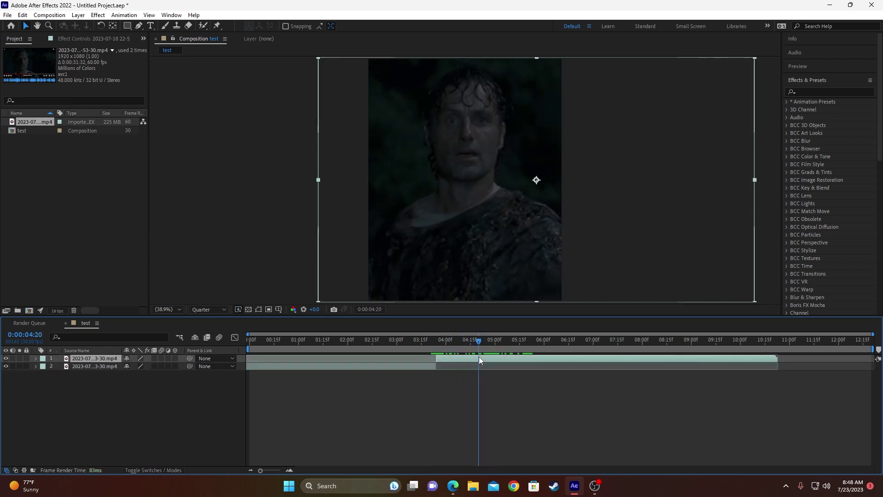
{"action": "mouse_move", "coordinate": [537, 358]}
{"action": "left_mouse_down"}
{"action": "mouse_move", "coordinate": [591, 355]}
{"action": "mouse_move", "coordinate": [482, 355]}
{"action": "mouse_move", "coordinate": [522, 357]}
{"action": "left_mouse_up"}
{"action": "key", "text": "Delete"}
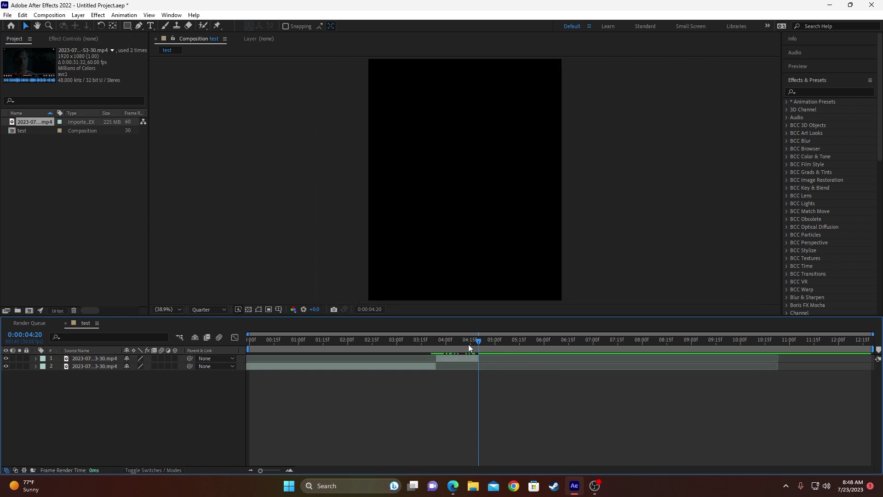
{"action": "left_click", "coordinate": [457, 339]}
{"action": "left_click_drag", "start_coordinate": [456, 340], "coordinate": [435, 342]}
- Bring up the Tracker panel in the right-hand panel stack
{"action": "left_click", "coordinate": [800, 83]}
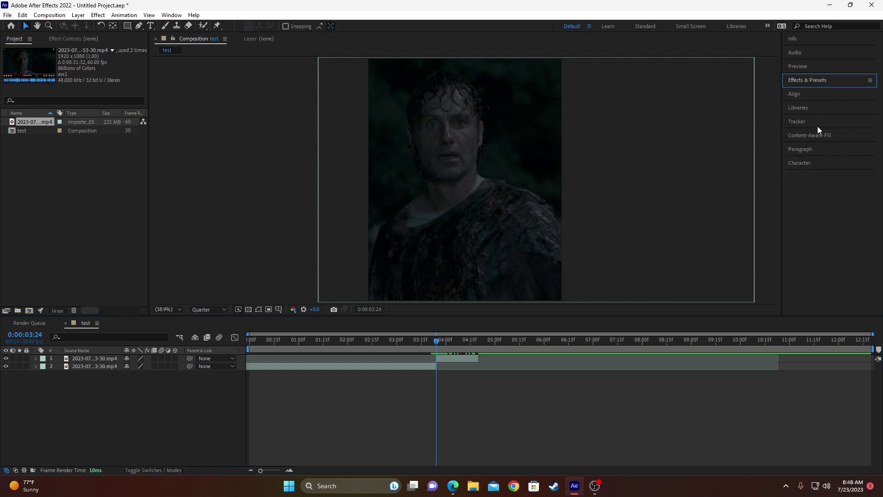
{"action": "left_click", "coordinate": [809, 94]}
{"action": "left_click", "coordinate": [808, 173]}
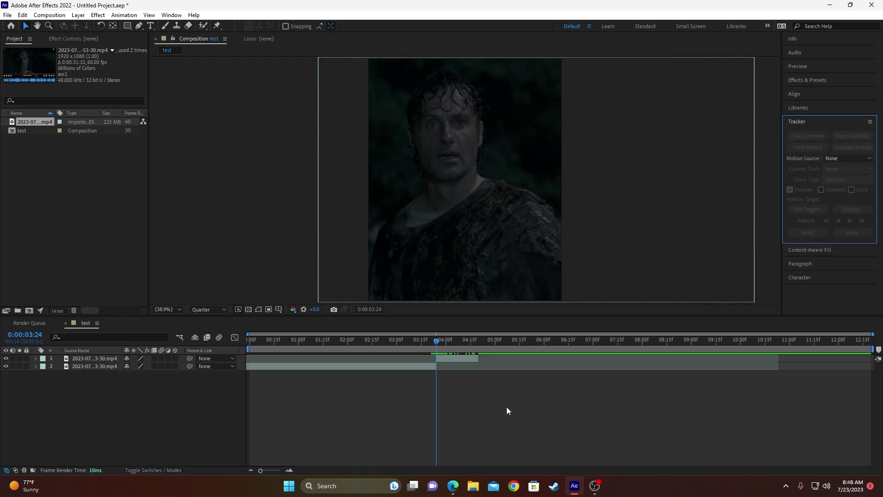
- Stabilize the upper clip with a track point on the man's face, applied, at Quarter preview
{"action": "left_click", "coordinate": [454, 359]}
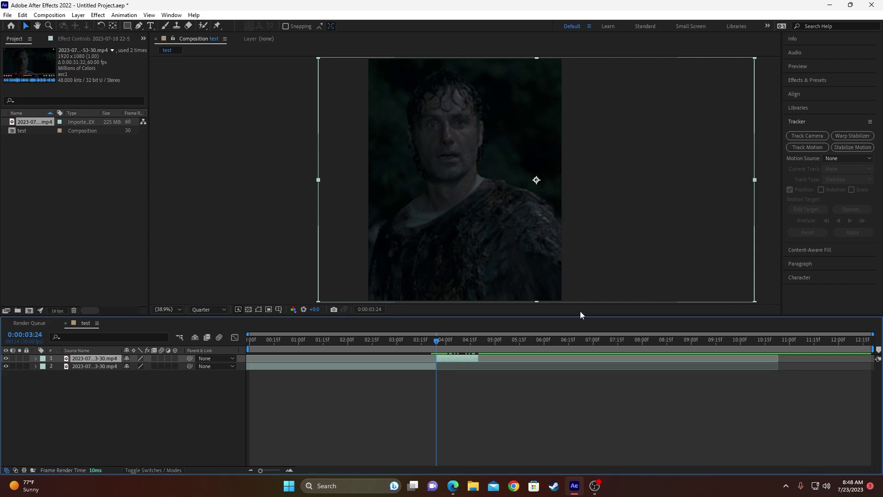
{"action": "left_click", "coordinate": [851, 147]}
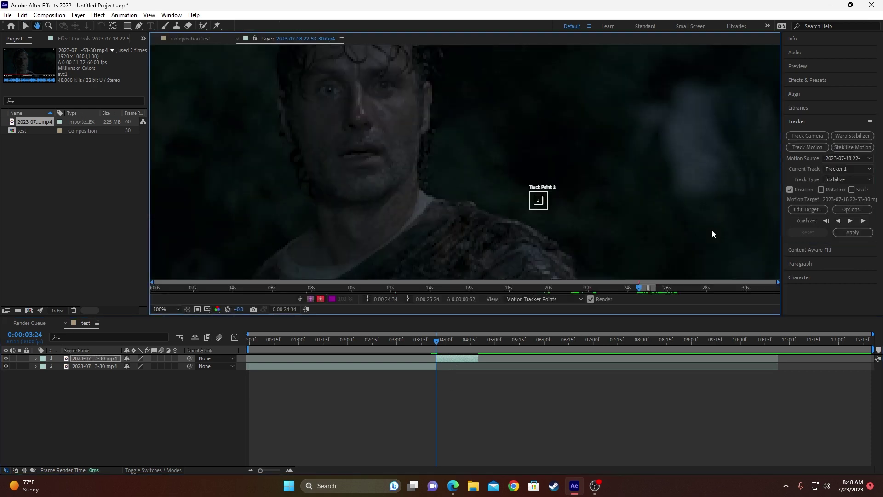
{"action": "left_click_drag", "start_coordinate": [538, 199], "coordinate": [361, 107]}
{"action": "left_click", "coordinate": [850, 221]}
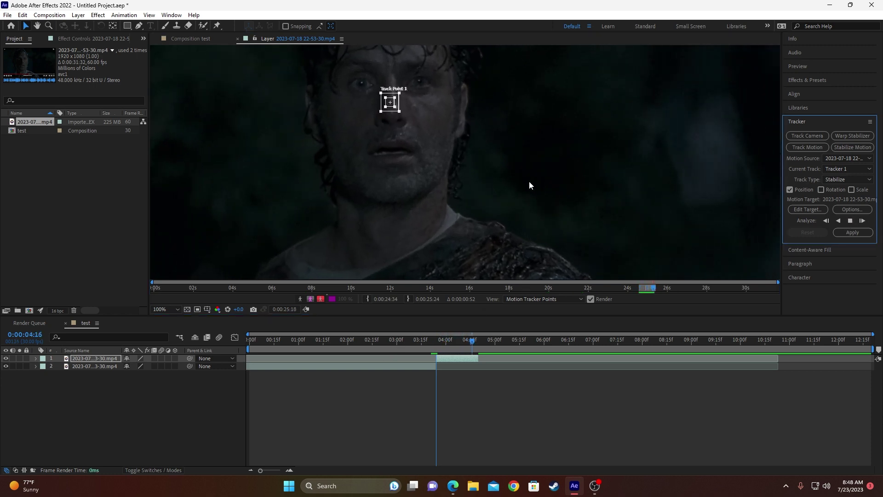
{"action": "left_click", "coordinate": [852, 233]}
{"action": "left_click", "coordinate": [428, 253]}
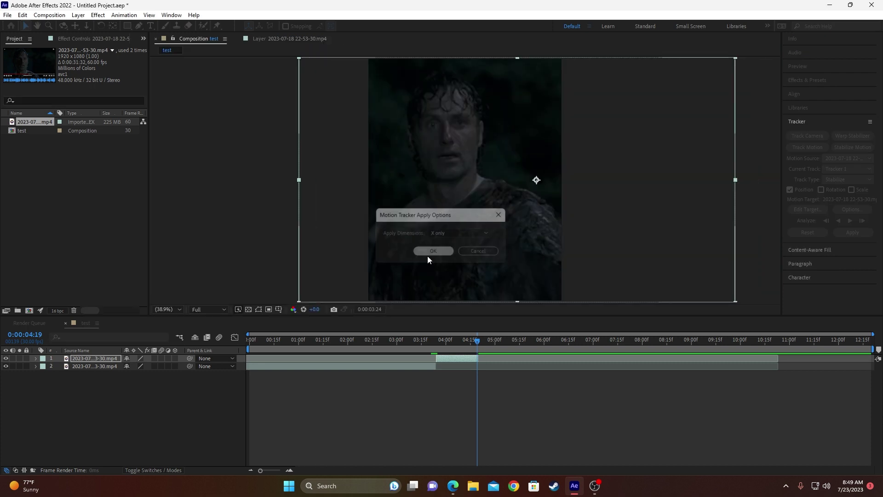
{"action": "left_click", "coordinate": [211, 309]}
{"action": "left_click", "coordinate": [202, 356]}
- Preview the stabilized clip from 0:00:03:23, nudging its position a couple of pixels
{"action": "left_click_drag", "start_coordinate": [476, 342], "coordinate": [432, 345]}
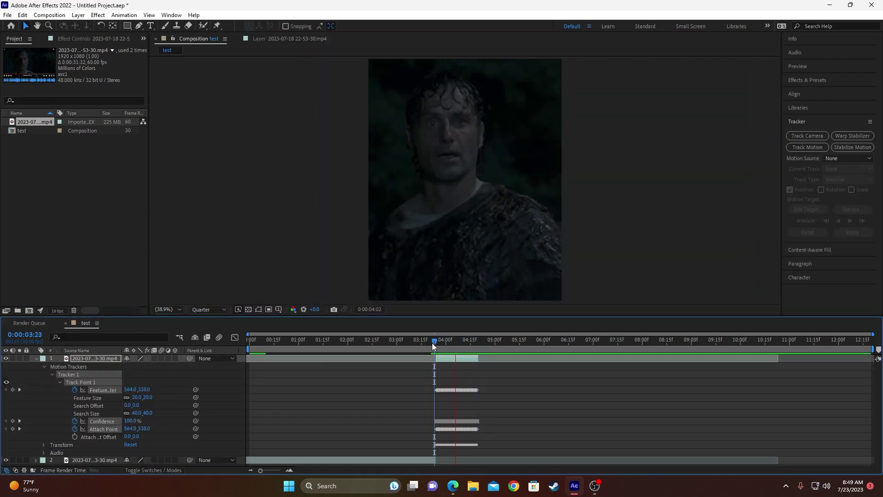
{"action": "key", "text": "space"}
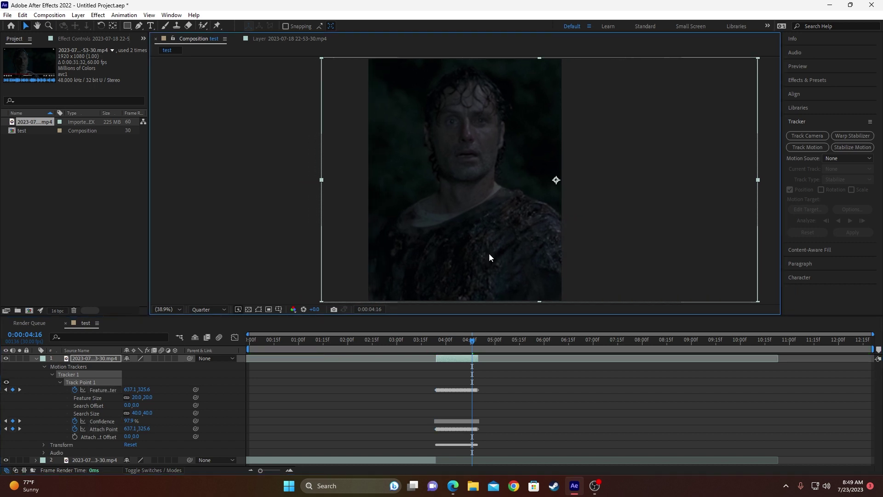
{"action": "left_click_drag", "start_coordinate": [489, 257], "coordinate": [488, 257]}
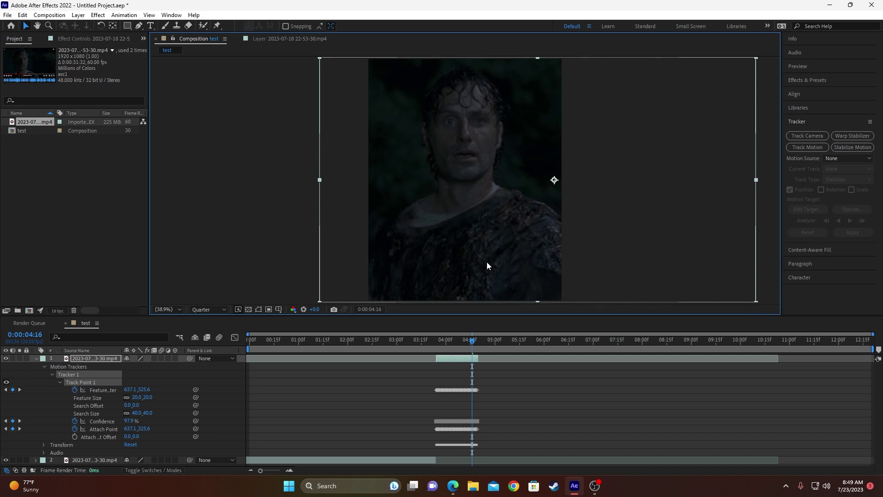
{"action": "left_click", "coordinate": [441, 344]}
{"action": "key", "text": "space"}
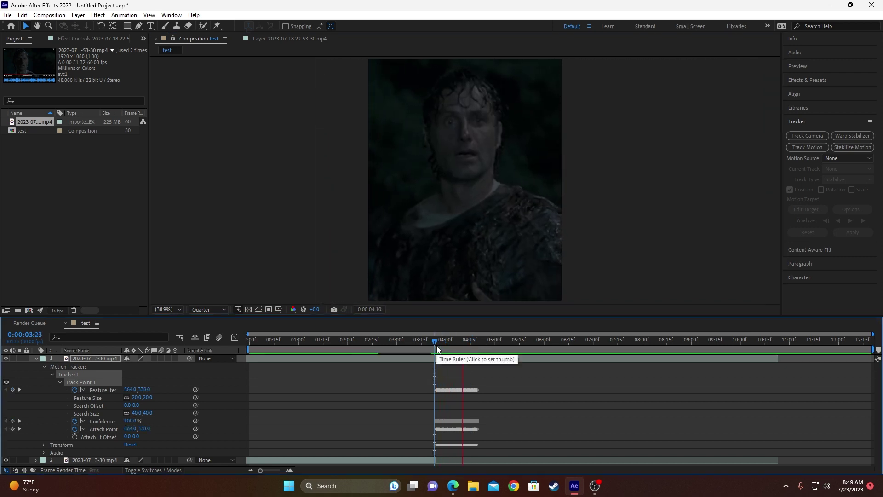
- Collapse the clip's tracker properties and toggle frame blending on, then back off
{"action": "left_click", "coordinate": [156, 358]}
{"action": "left_click", "coordinate": [35, 359]}
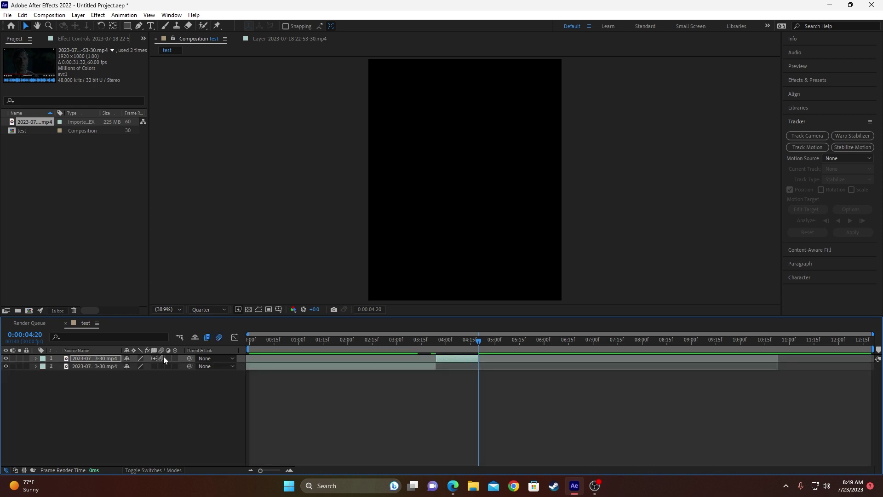
{"action": "left_click", "coordinate": [168, 366]}
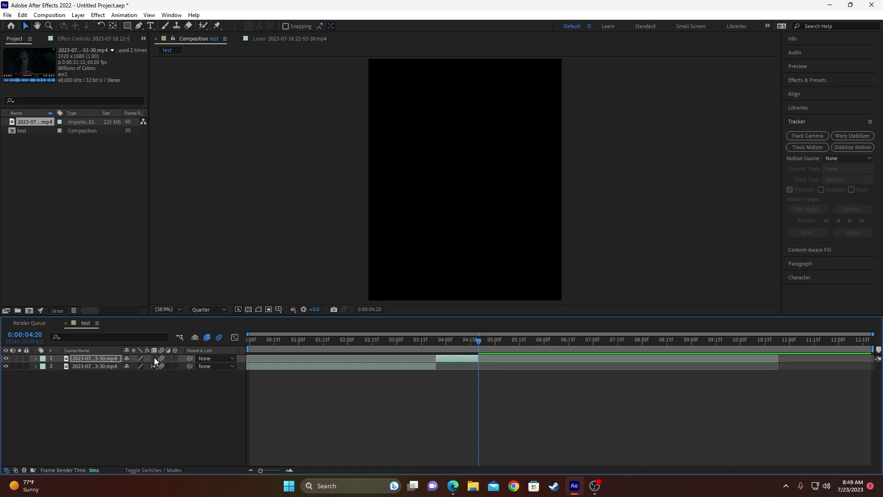
{"action": "left_click", "coordinate": [154, 359]}
{"action": "left_click", "coordinate": [154, 359]}
- Preview again from 03:26, then bring up the layer's Pre-compose option at 03:24
{"action": "left_click_drag", "start_coordinate": [478, 340], "coordinate": [440, 347]}
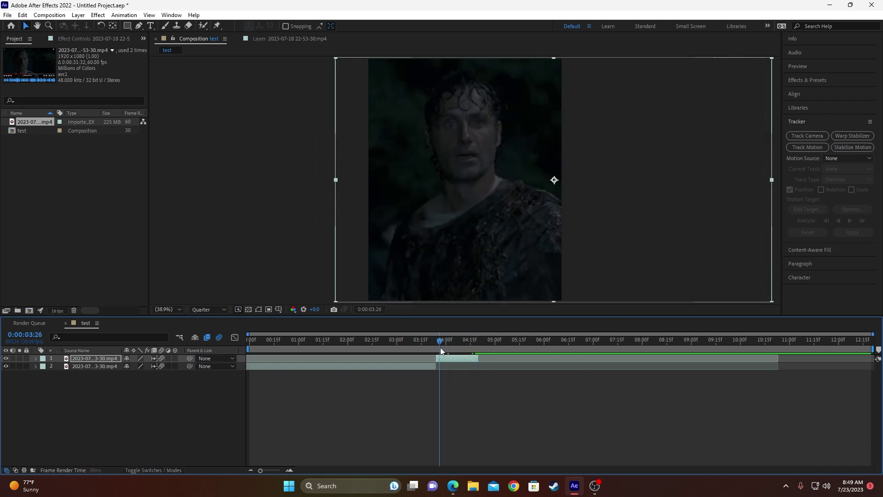
{"action": "key", "text": "space"}
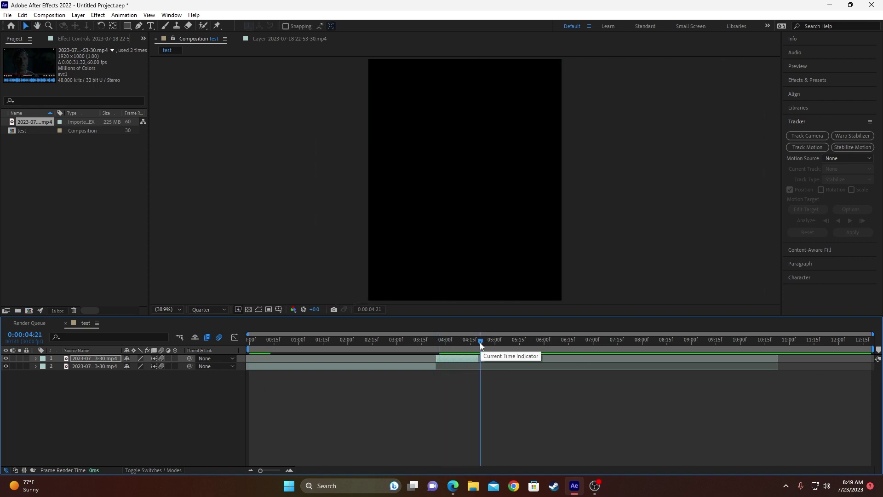
{"action": "key", "text": "space"}
{"action": "left_click", "coordinate": [437, 347]}
{"action": "right_click", "coordinate": [449, 359]}
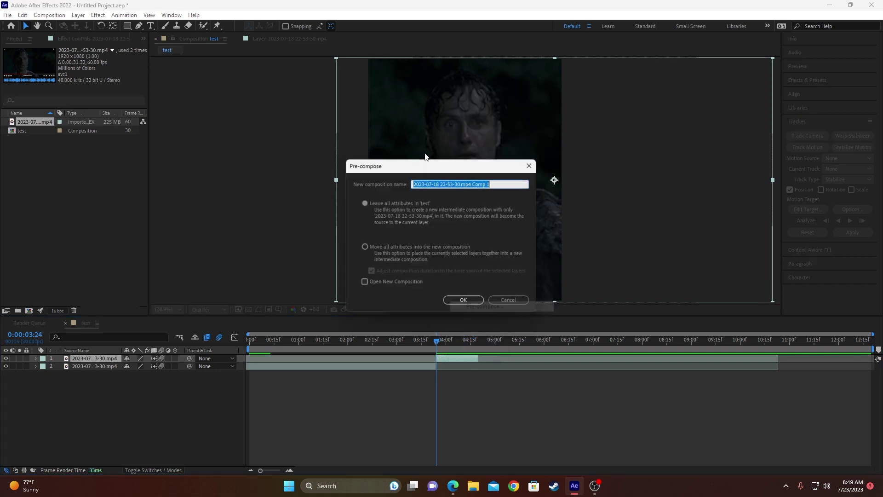
{"action": "left_click", "coordinate": [409, 246]}
{"action": "left_click", "coordinate": [464, 300]}
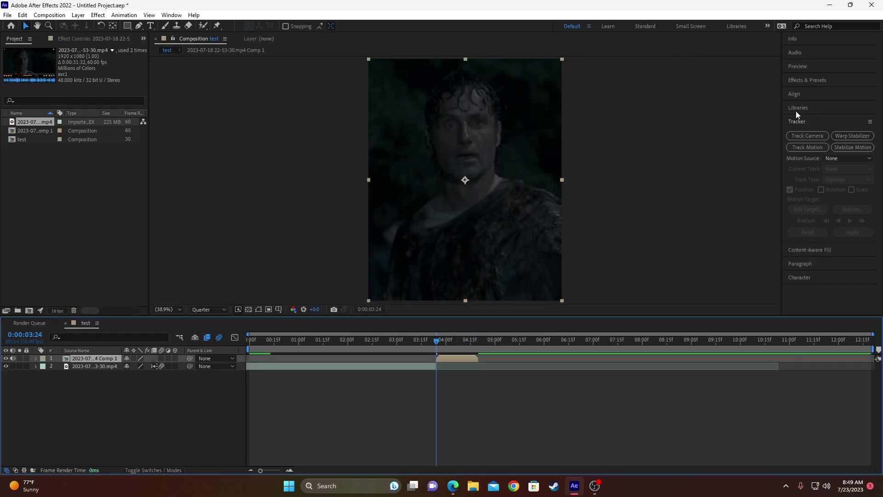
{"action": "left_click", "coordinate": [817, 81]}
{"action": "left_click", "coordinate": [817, 80]}
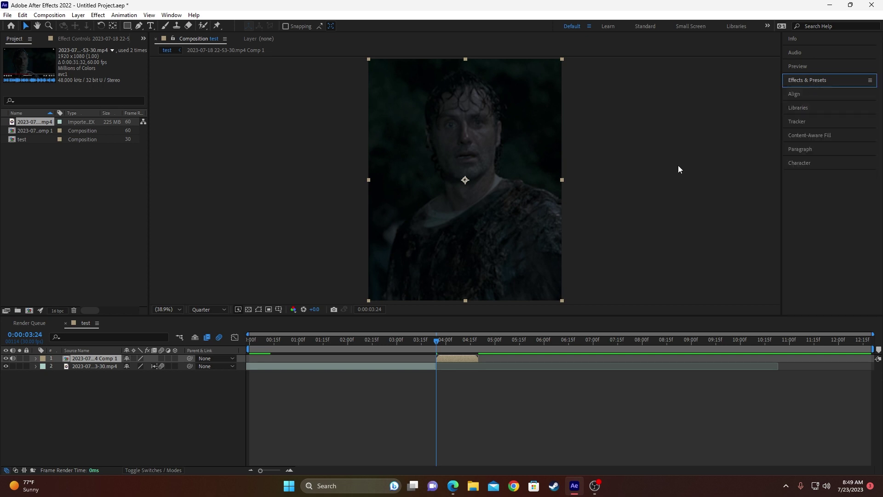
- Search Effects & Presets for 'blurmo' and apply S_BlurMoCurves to the nested clip
{"action": "left_click", "coordinate": [802, 81]}
{"action": "left_click", "coordinate": [809, 91]}
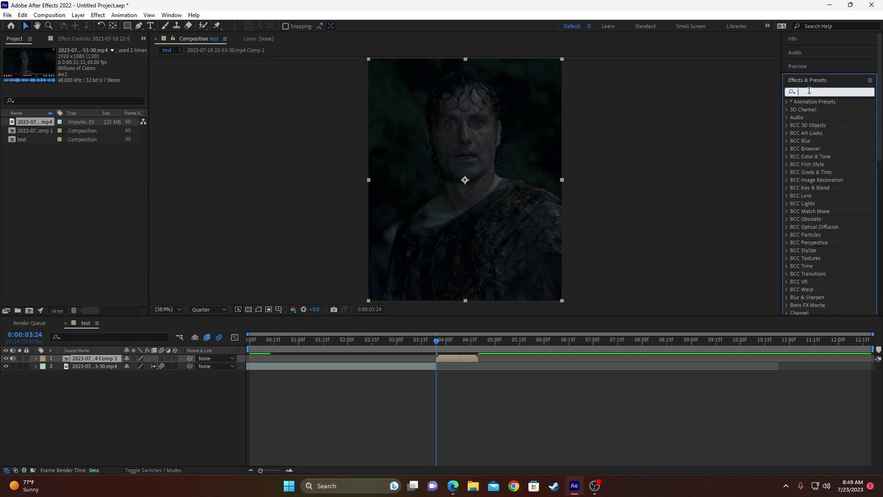
{"action": "type", "text": "blur"}
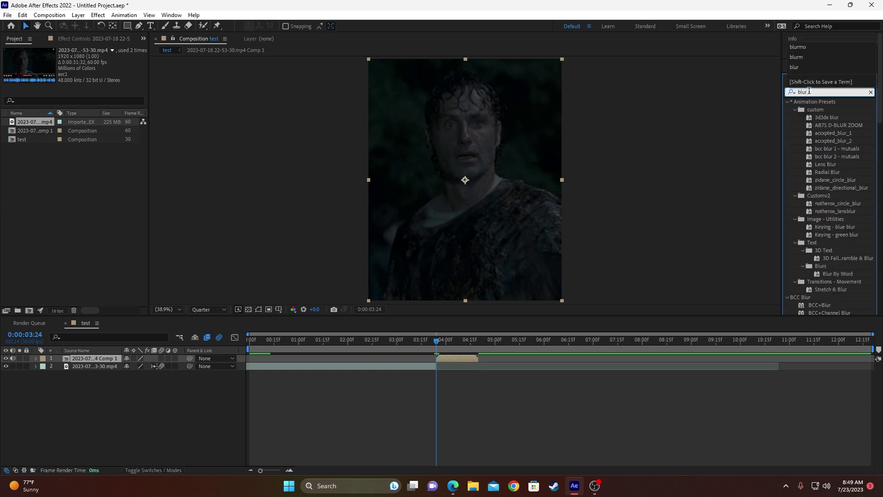
{"action": "type", "text": "mo"}
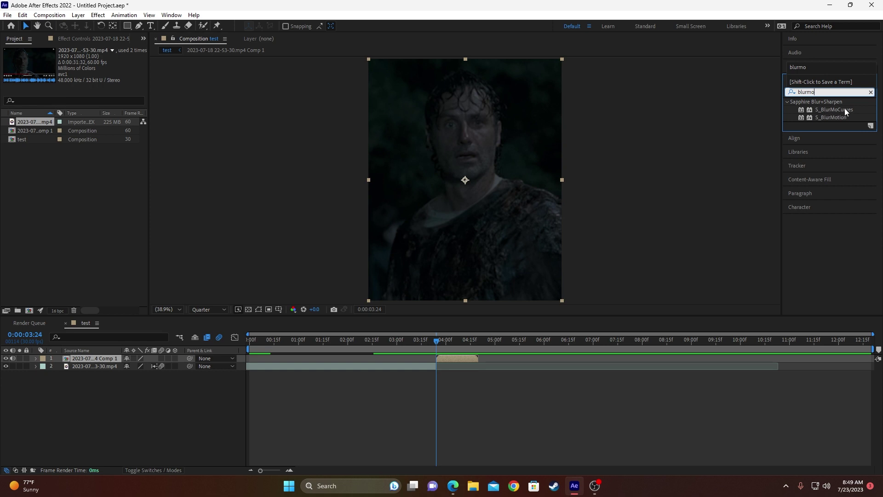
{"action": "left_click_drag", "start_coordinate": [835, 110], "coordinate": [452, 360]}
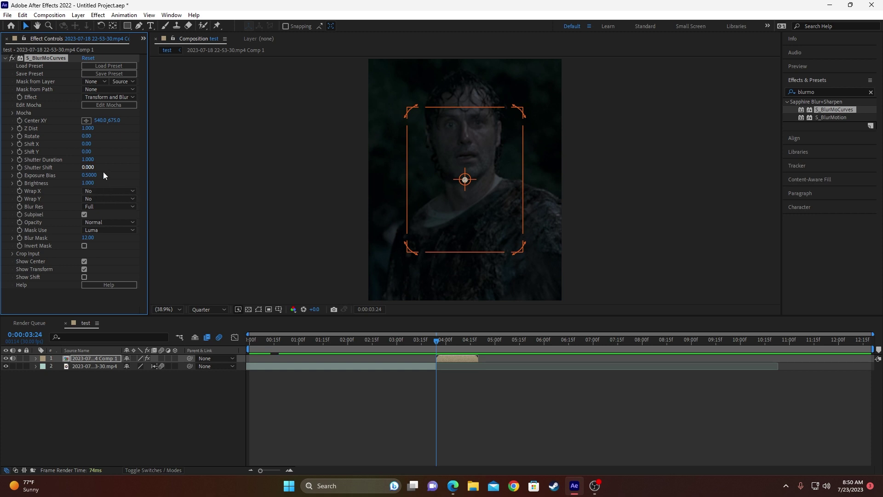
- Set Wrap X and Wrap Y to Reflect and test Z Dist at 2.270 and 1.200
{"action": "left_click", "coordinate": [92, 191]}
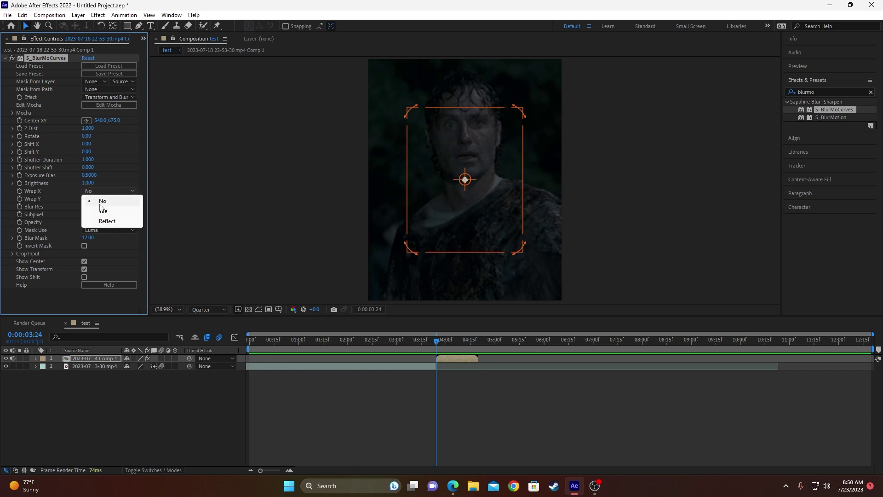
{"action": "left_click", "coordinate": [98, 221]}
{"action": "left_click", "coordinate": [100, 198]}
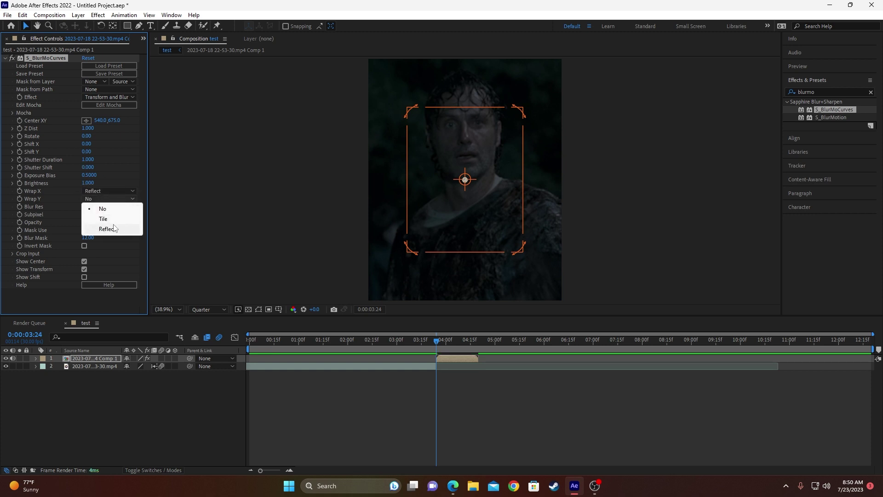
{"action": "left_click", "coordinate": [114, 226]}
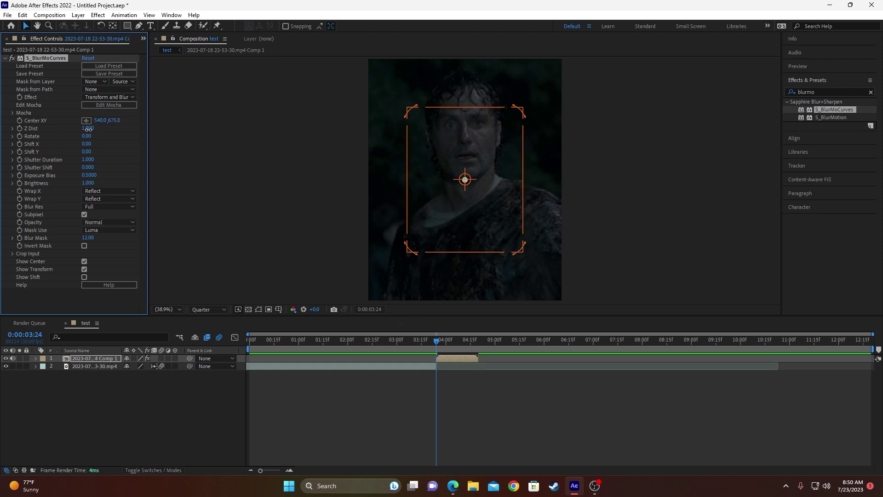
{"action": "left_click_drag", "start_coordinate": [88, 127], "coordinate": [155, 134]}
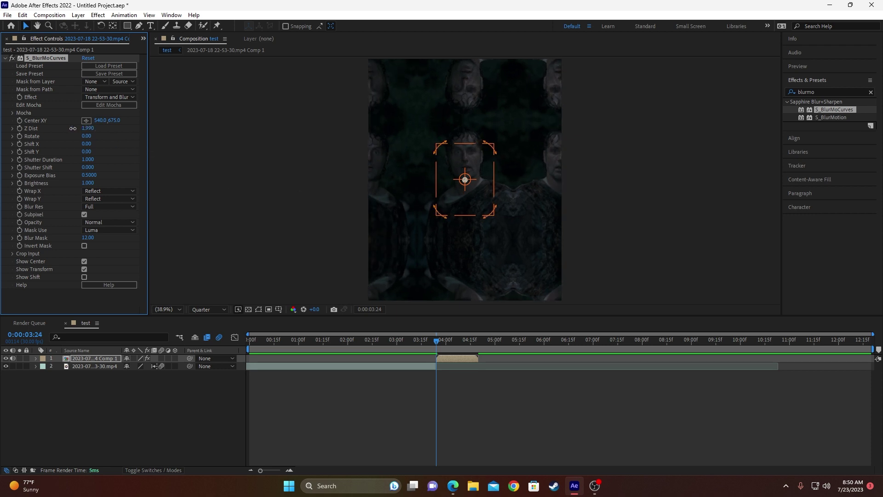
{"action": "left_click_drag", "start_coordinate": [87, 128], "coordinate": [78, 156]}
- Try Tile and No for the wrap options with Z Dist at 1.010
{"action": "left_click", "coordinate": [105, 191]}
{"action": "left_click", "coordinate": [104, 210]}
{"action": "left_click", "coordinate": [107, 199]}
{"action": "left_click", "coordinate": [103, 208]}
{"action": "left_click", "coordinate": [106, 191]}
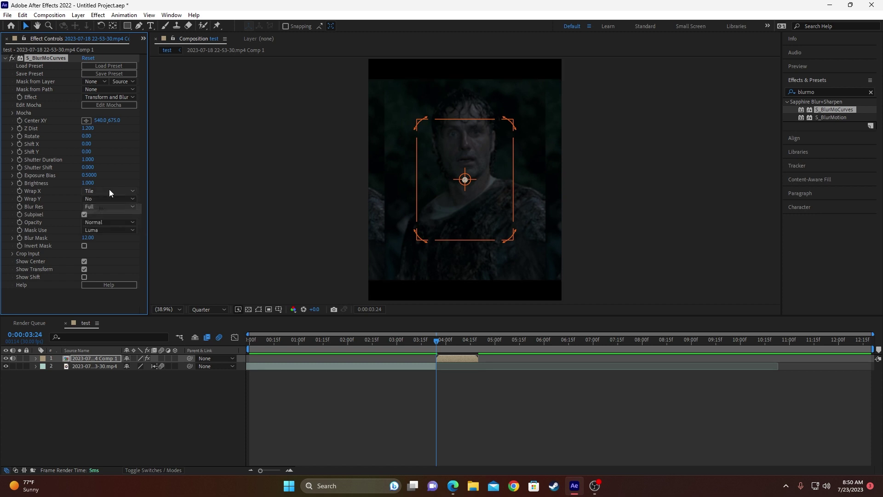
{"action": "left_click", "coordinate": [106, 199]}
{"action": "left_click_drag", "start_coordinate": [87, 130], "coordinate": [101, 158]}
- Return Wrap X and Wrap Y to Reflect and enter Z Dist as 1.000
{"action": "left_click", "coordinate": [106, 190]}
{"action": "left_click", "coordinate": [104, 221]}
{"action": "left_click", "coordinate": [101, 199]}
{"action": "left_click", "coordinate": [101, 229]}
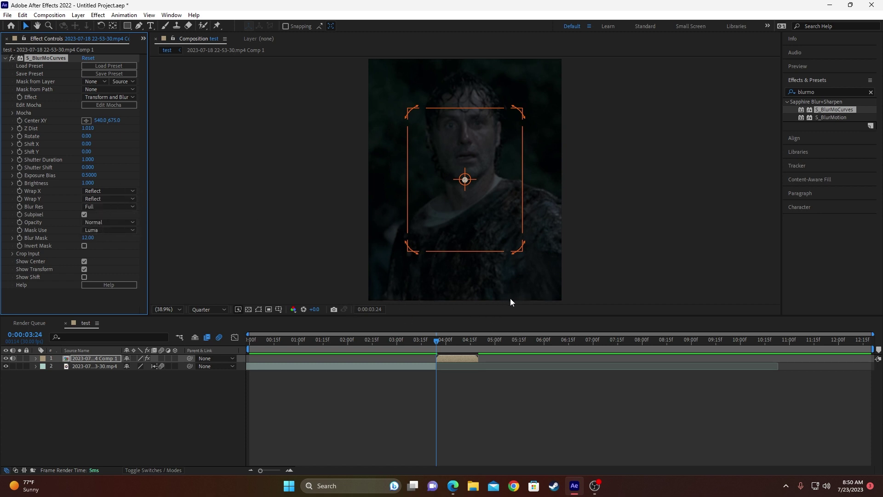
{"action": "left_click_drag", "start_coordinate": [89, 129], "coordinate": [83, 131]}
{"action": "left_click", "coordinate": [87, 129]}
{"action": "type", "text": "1"}
{"action": "key", "text": "Return"}
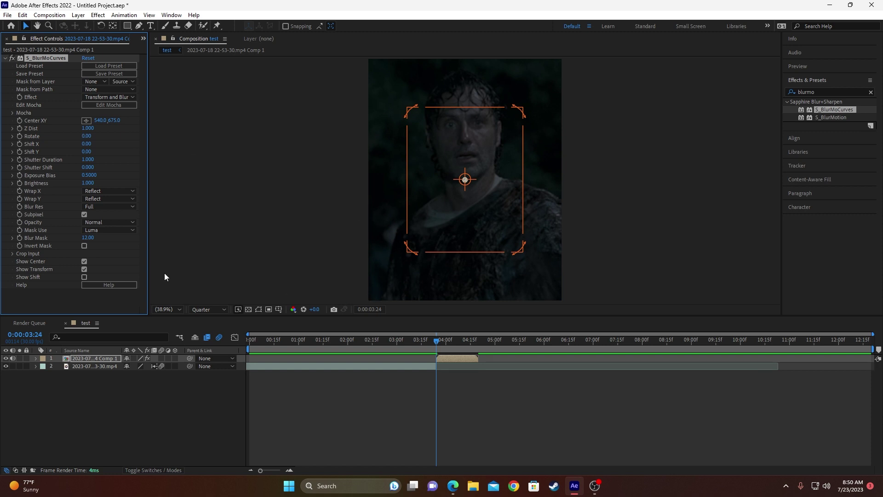
- Keyframe Z Dist on the nested clip layer with a starting value of 1.040
{"action": "left_click", "coordinate": [443, 378]}
{"action": "left_click", "coordinate": [462, 357]}
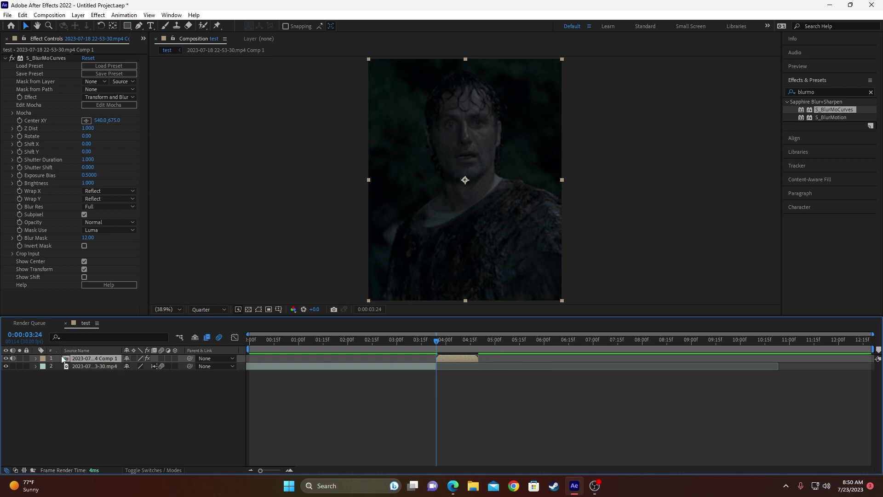
{"action": "left_click", "coordinate": [20, 129]}
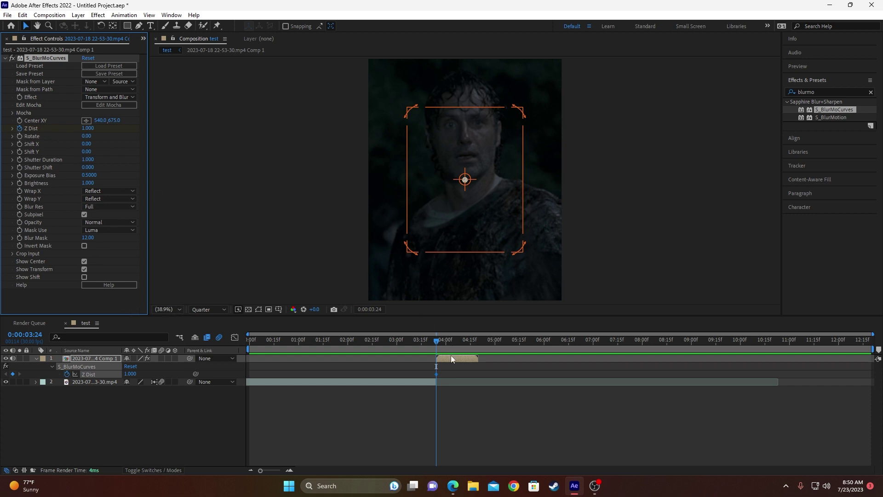
{"action": "mouse_move", "coordinate": [440, 343]}
{"action": "left_mouse_down"}
{"action": "mouse_move", "coordinate": [484, 343]}
{"action": "mouse_move", "coordinate": [434, 341]}
{"action": "left_mouse_up"}
{"action": "left_click", "coordinate": [139, 375]}
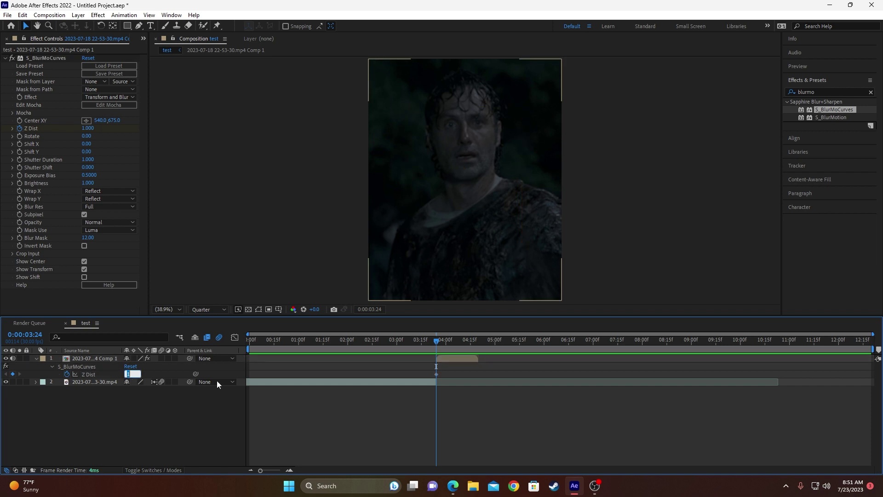
{"action": "type", "text": "1.04"}
{"action": "key", "text": "Return"}
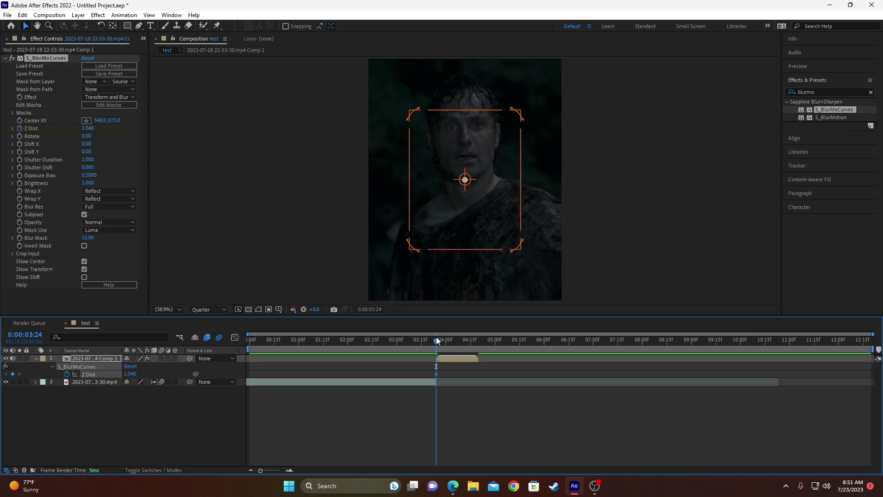
- Add a Z Dist keyframe of 0.900 at 0:00:04:19, then return to 0:00:03:24
{"action": "left_click_drag", "start_coordinate": [437, 343], "coordinate": [477, 344]}
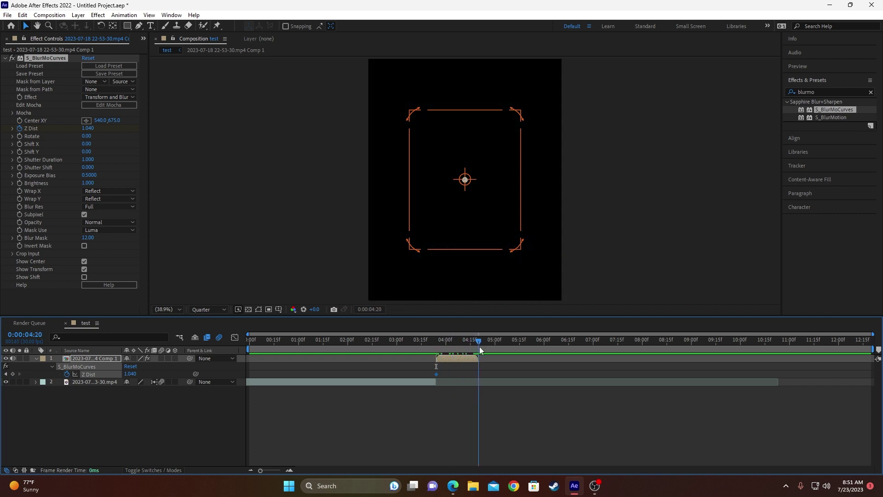
{"action": "left_click", "coordinate": [12, 374]}
{"action": "left_click", "coordinate": [132, 373]}
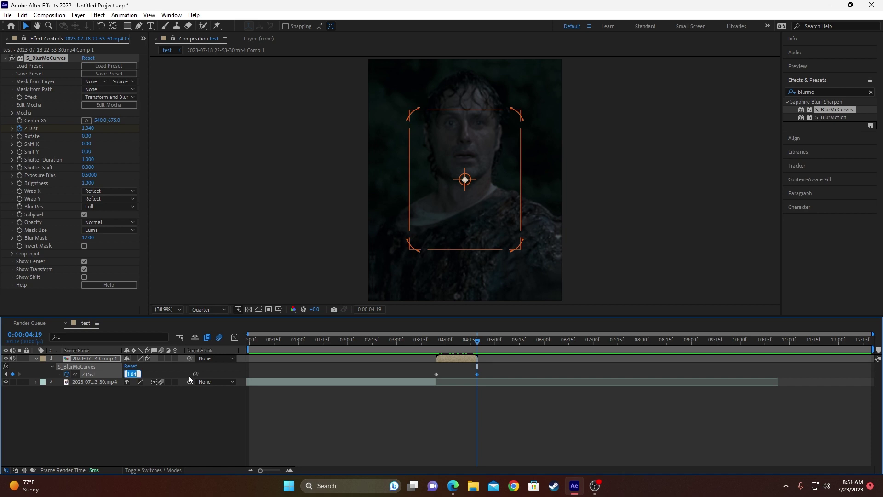
{"action": "type", "text": ".9"}
{"action": "key", "text": "Return"}
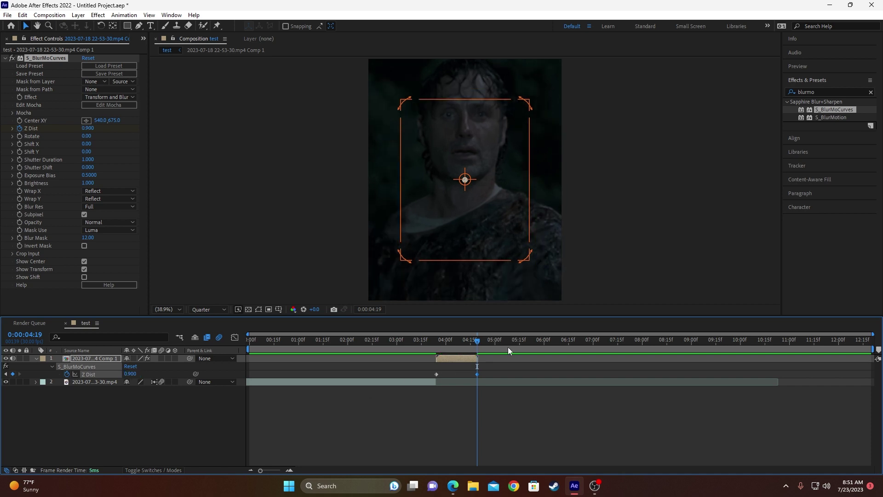
{"action": "left_click_drag", "start_coordinate": [477, 340], "coordinate": [435, 339]}
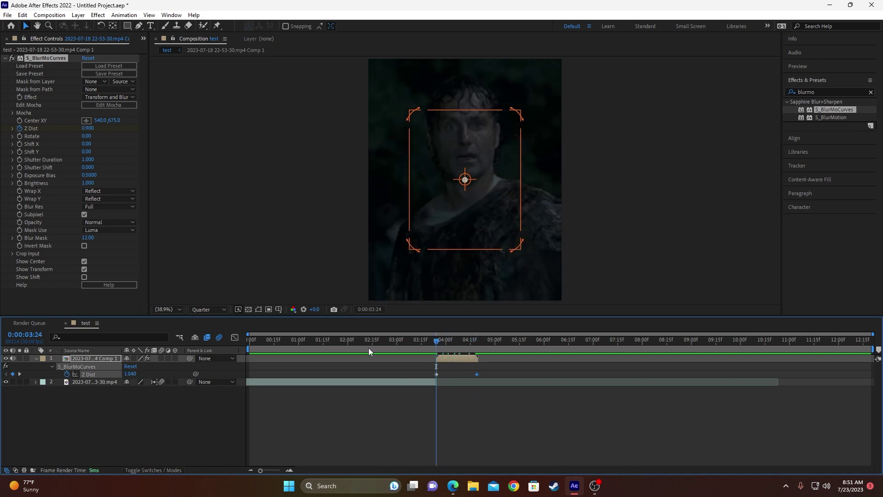
- Preview and scrub the Z Dist zoom between 0:00:03:24 and about 0:00:04:19
{"action": "left_click", "coordinate": [289, 408]}
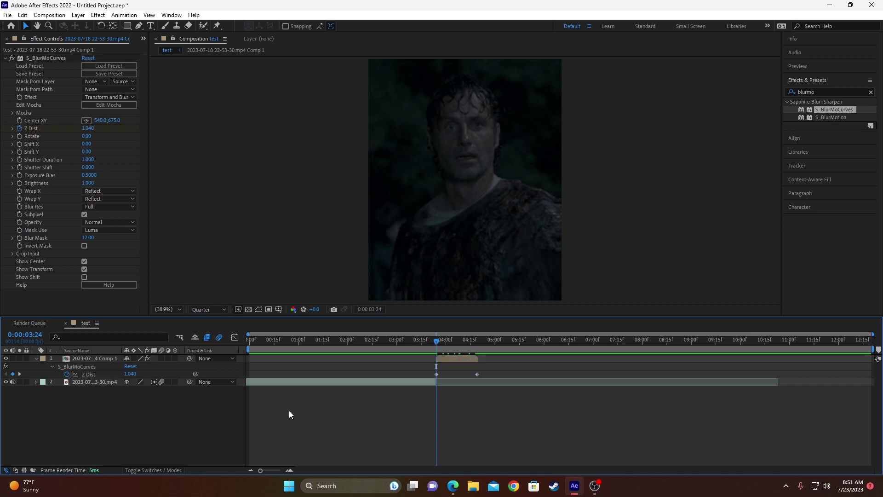
{"action": "key", "text": "space"}
{"action": "key", "text": "space"}
{"action": "key", "text": "space"}
{"action": "key", "text": "space"}
{"action": "mouse_move", "coordinate": [437, 340]}
{"action": "left_mouse_down"}
{"action": "mouse_move", "coordinate": [461, 338]}
{"action": "mouse_move", "coordinate": [436, 339]}
{"action": "left_mouse_up"}
{"action": "left_click", "coordinate": [473, 341]}
{"action": "left_click", "coordinate": [457, 340]}
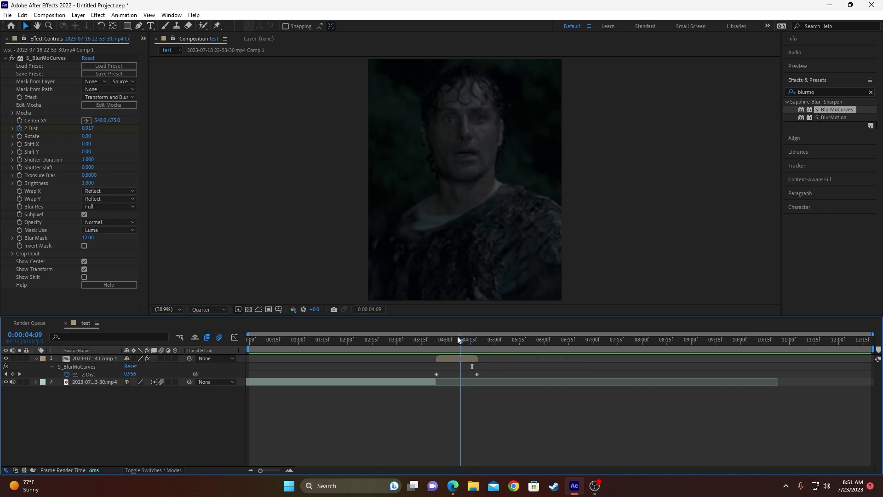
{"action": "left_click_drag", "start_coordinate": [458, 340], "coordinate": [440, 336]}
{"action": "key", "text": "space"}
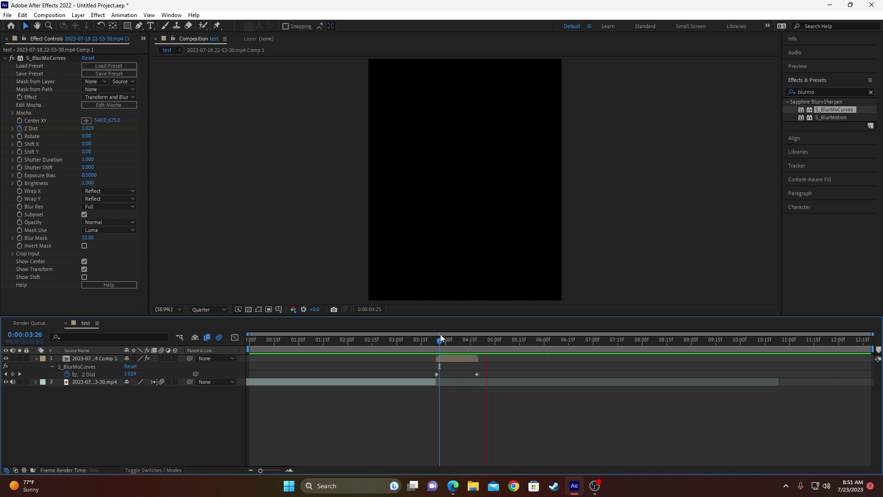
{"action": "left_click_drag", "start_coordinate": [440, 338], "coordinate": [436, 338]}
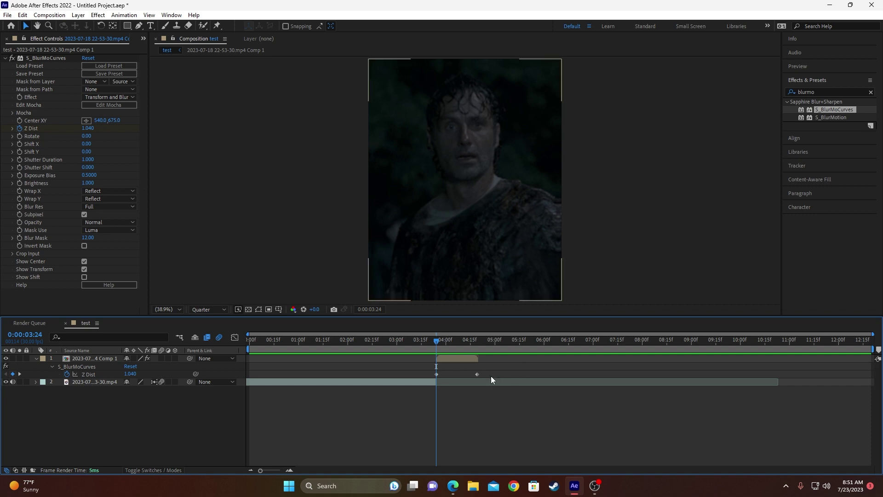
- Enable motion blur on the top layer and select both Z Dist keyframes
{"action": "left_click", "coordinate": [161, 359]}
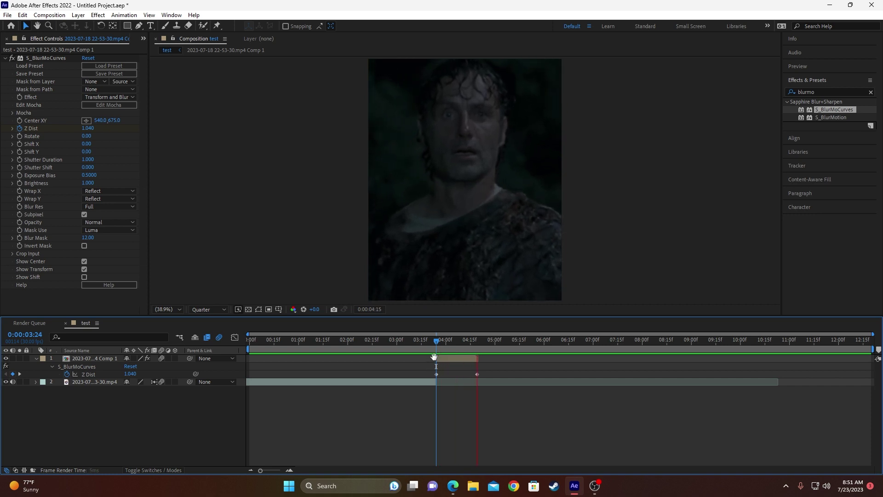
{"action": "left_click", "coordinate": [481, 340]}
{"action": "left_click_drag", "start_coordinate": [481, 340], "coordinate": [437, 341]}
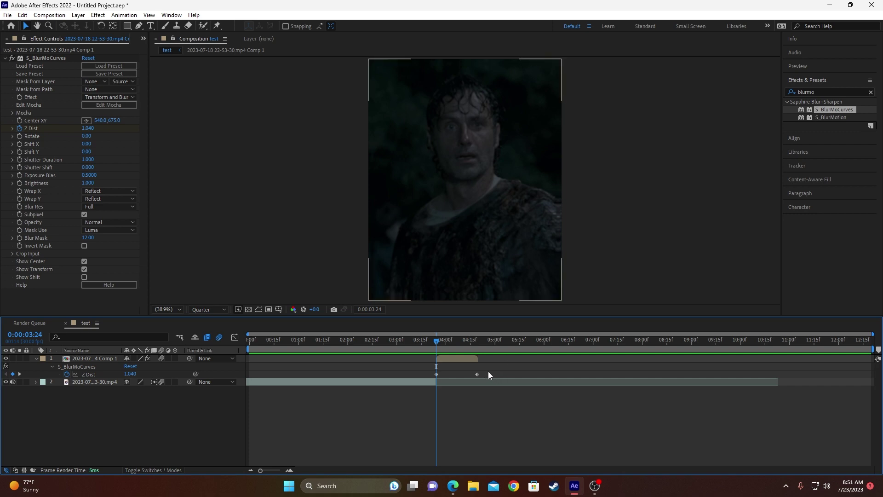
{"action": "left_click_drag", "start_coordinate": [484, 369], "coordinate": [419, 374]}
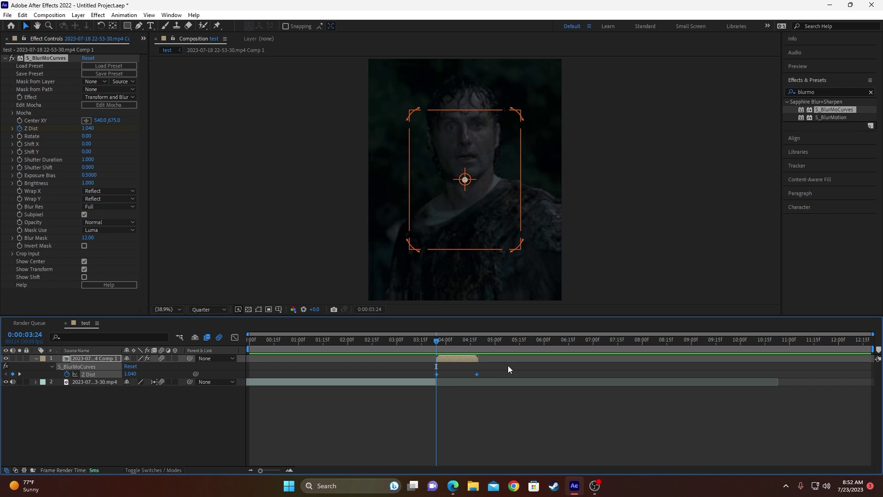
- Show the Z Dist curve in the Graph Editor with both keyframes selected and fitted to view
{"action": "left_click", "coordinate": [234, 337]}
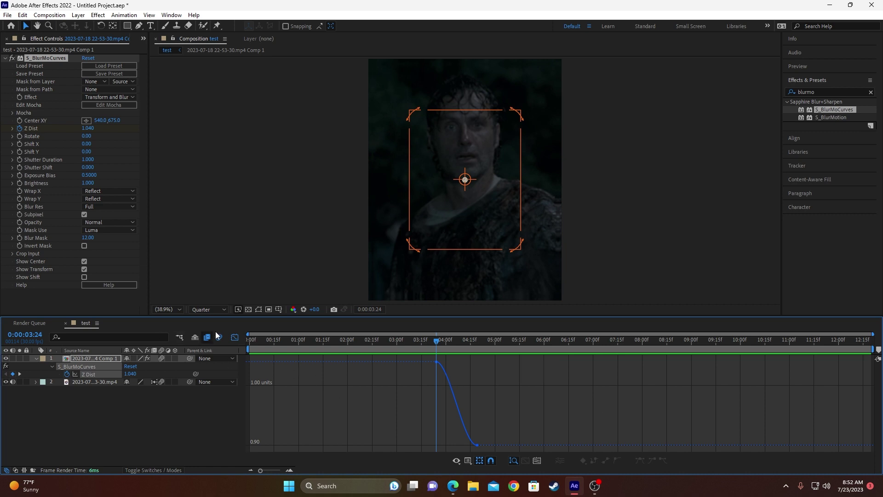
{"action": "left_click", "coordinate": [236, 339]}
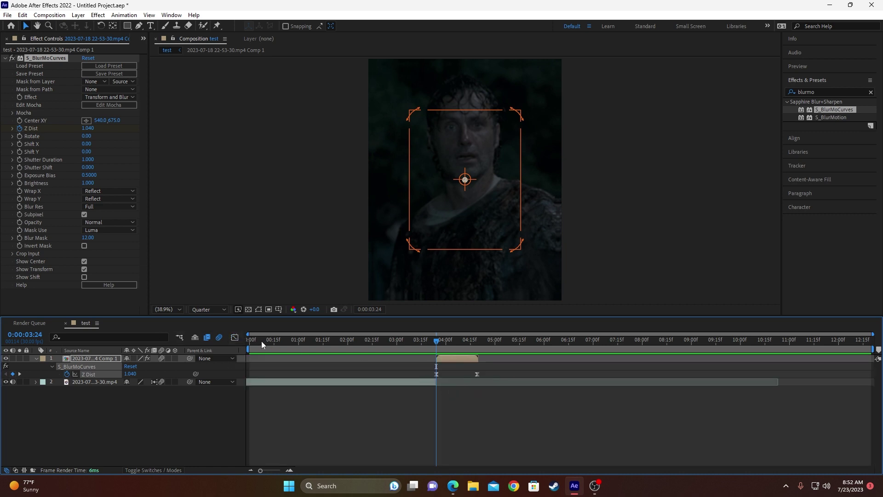
{"action": "left_click", "coordinate": [236, 339]}
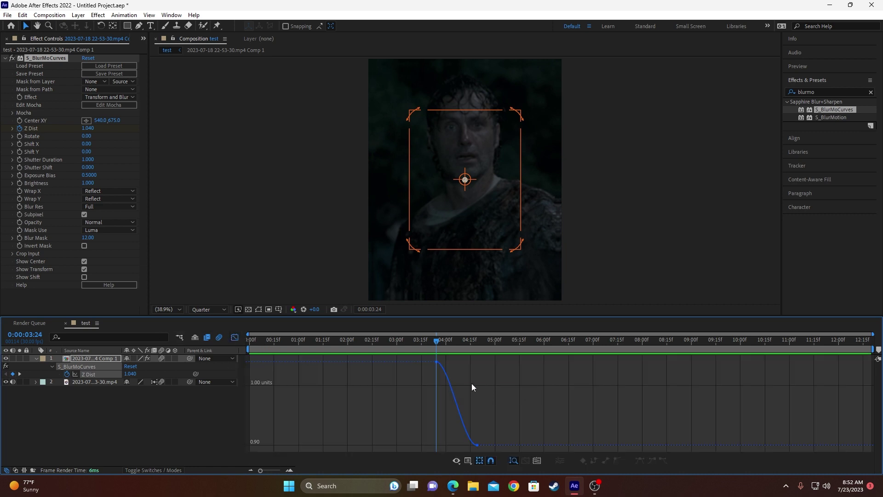
{"action": "left_click", "coordinate": [237, 334]}
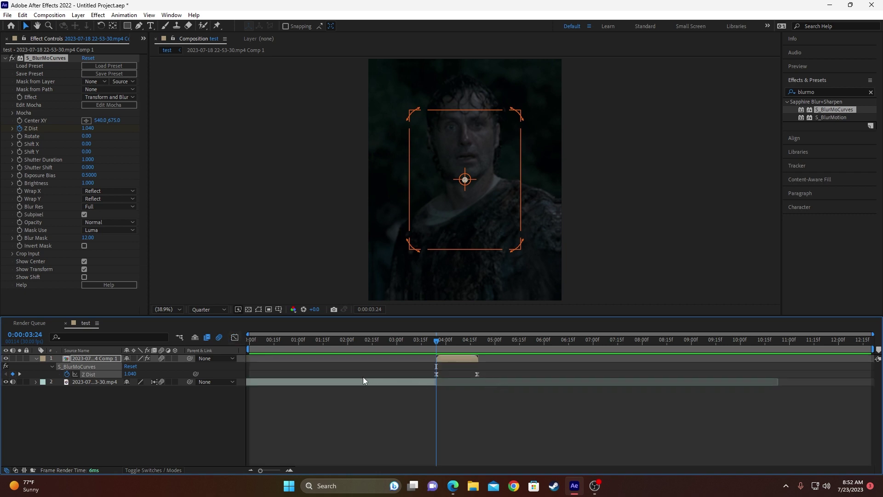
{"action": "left_click", "coordinate": [235, 337]}
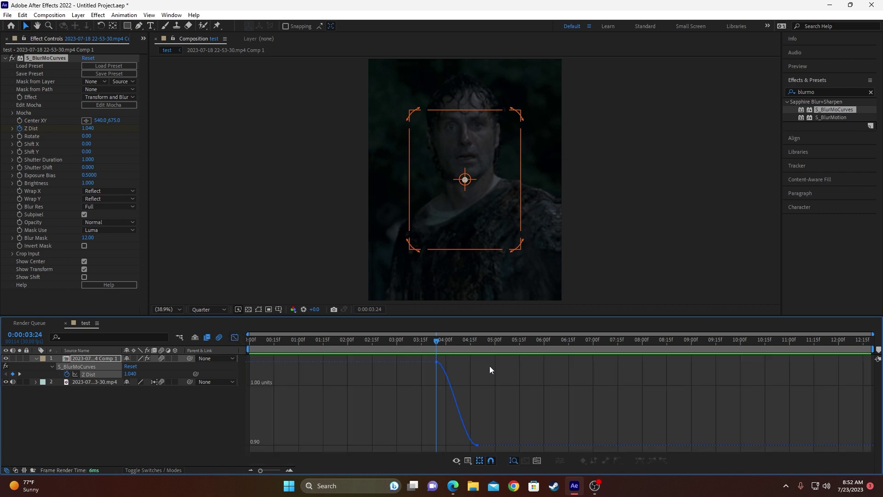
{"action": "double_click", "coordinate": [443, 372]}
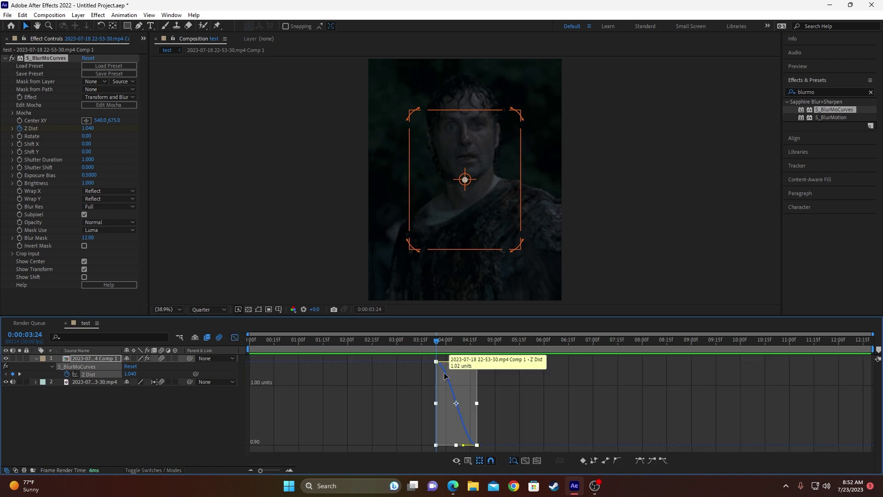
{"action": "left_click", "coordinate": [522, 461]}
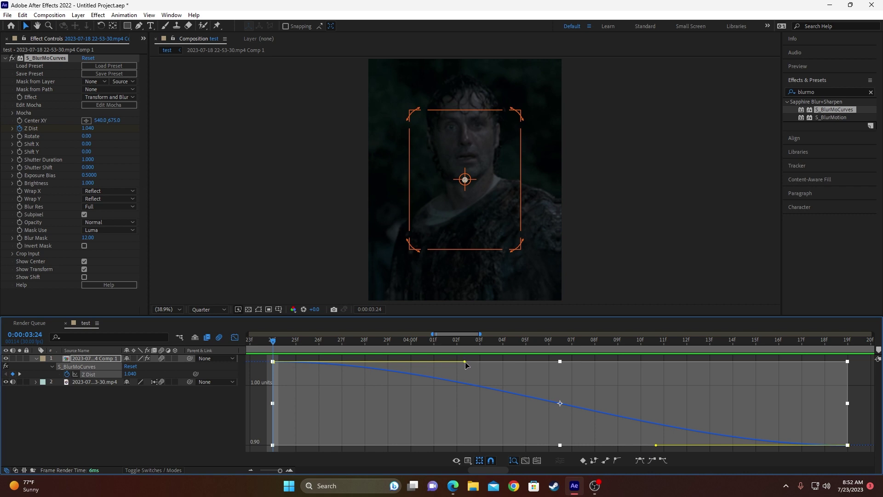
- Drag the Bézier handles so the zoom is fast near both keyframes, then preview
{"action": "left_click_drag", "start_coordinate": [465, 362], "coordinate": [274, 419]}
{"action": "left_click_drag", "start_coordinate": [658, 447], "coordinate": [846, 394]}
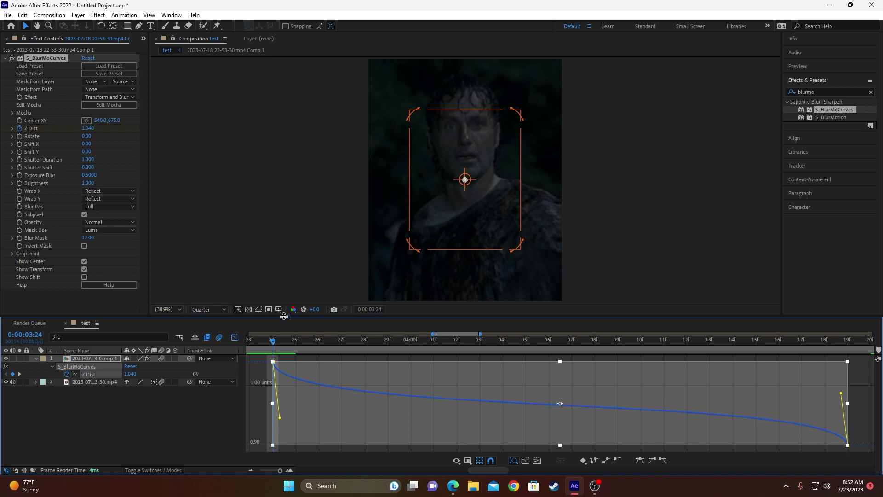
{"action": "key", "text": "space"}
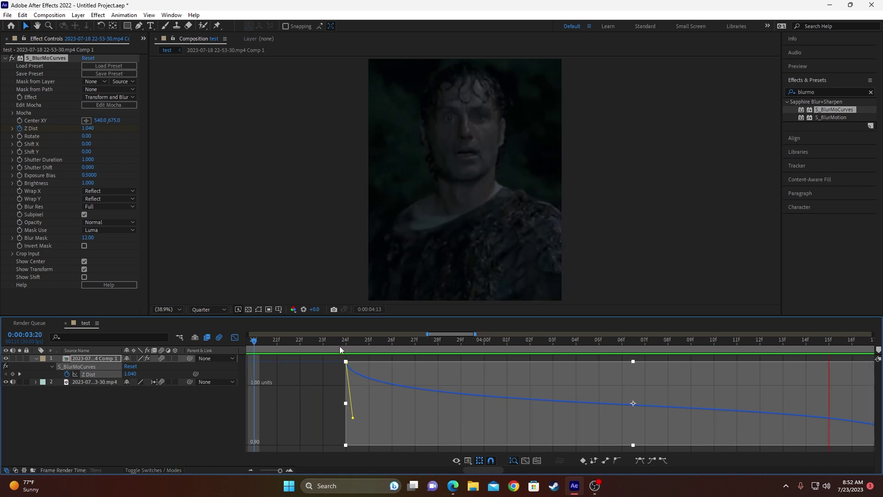
- Stop playback, mute the footage layer's audio, and scrub through the zoom to inspect it
{"action": "left_click", "coordinate": [31, 365]}
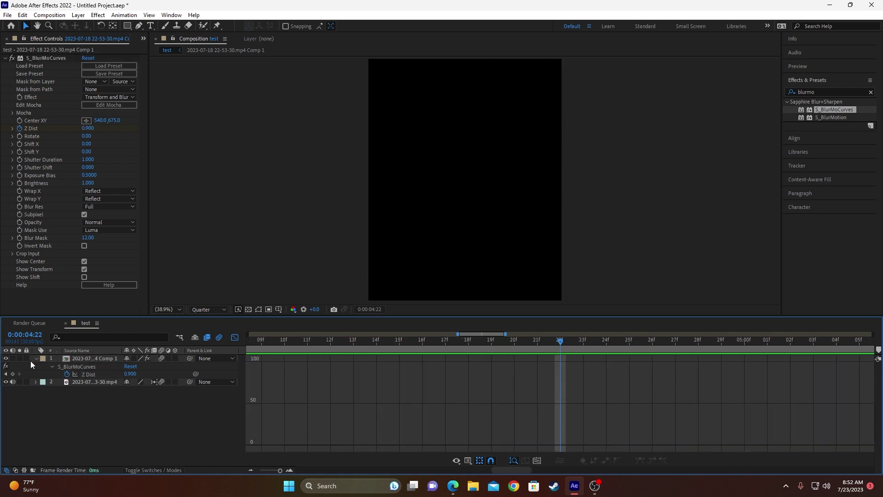
{"action": "left_click", "coordinate": [13, 382]}
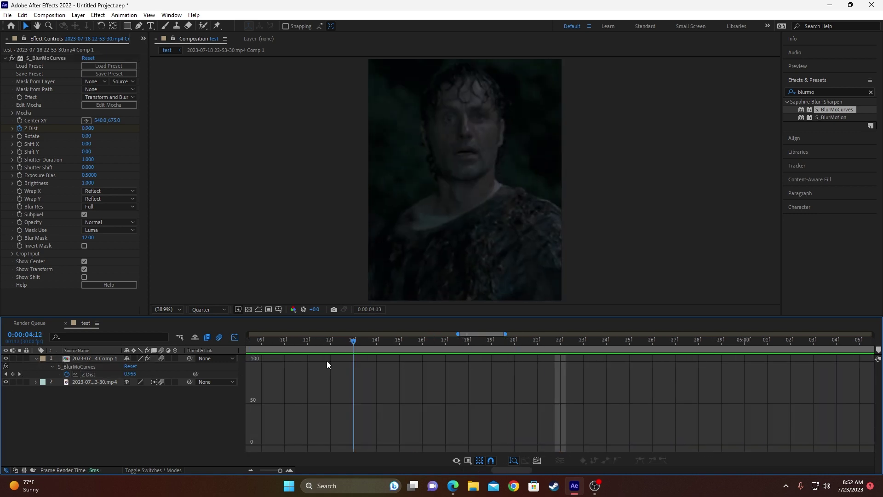
{"action": "left_click_drag", "start_coordinate": [310, 341], "coordinate": [93, 318]}
{"action": "left_click_drag", "start_coordinate": [349, 342], "coordinate": [455, 342]}
{"action": "left_click", "coordinate": [235, 338]}
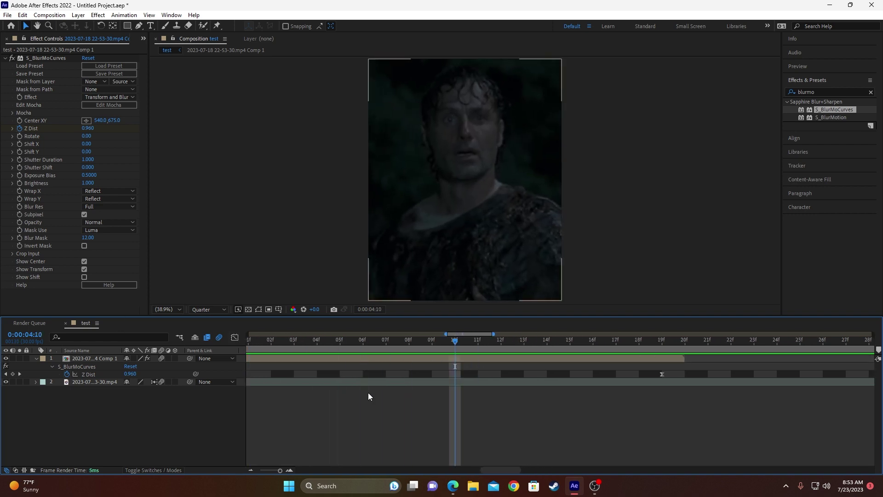
{"action": "left_click", "coordinate": [269, 467]}
- Show the blur effect's Z Dist curve with both keyframes fitted, then play and step to the end keyframe
{"action": "left_click", "coordinate": [470, 373]}
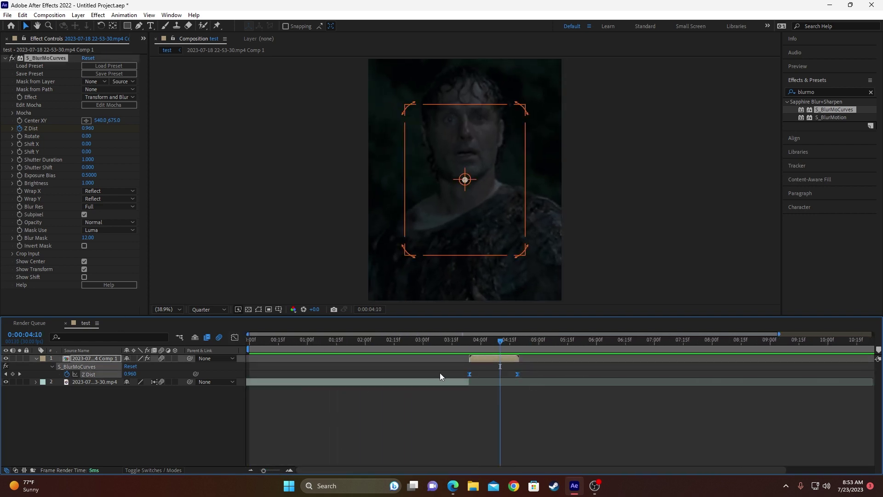
{"action": "left_click", "coordinate": [235, 338]}
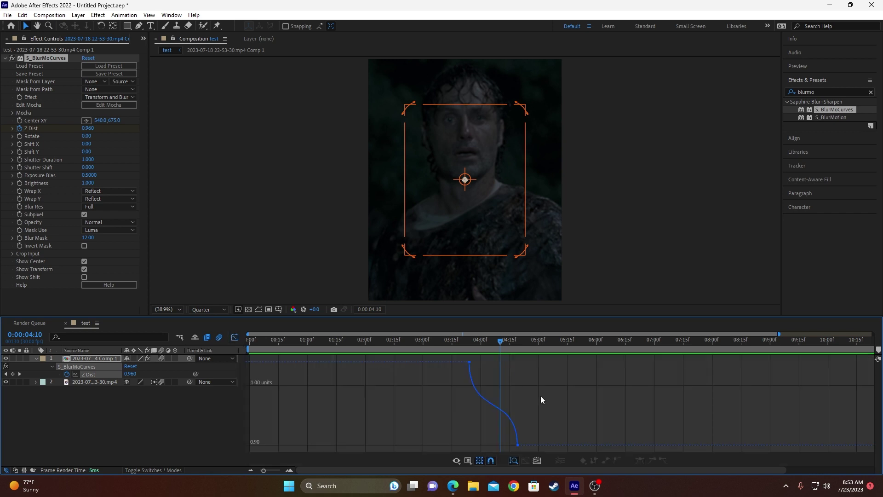
{"action": "left_click", "coordinate": [495, 407]}
{"action": "left_click", "coordinate": [514, 459]}
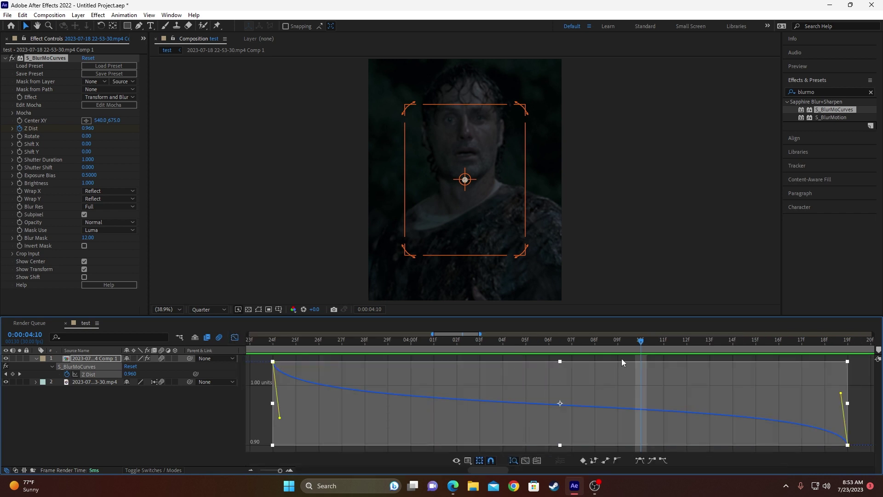
{"action": "left_click_drag", "start_coordinate": [629, 340], "coordinate": [416, 350]}
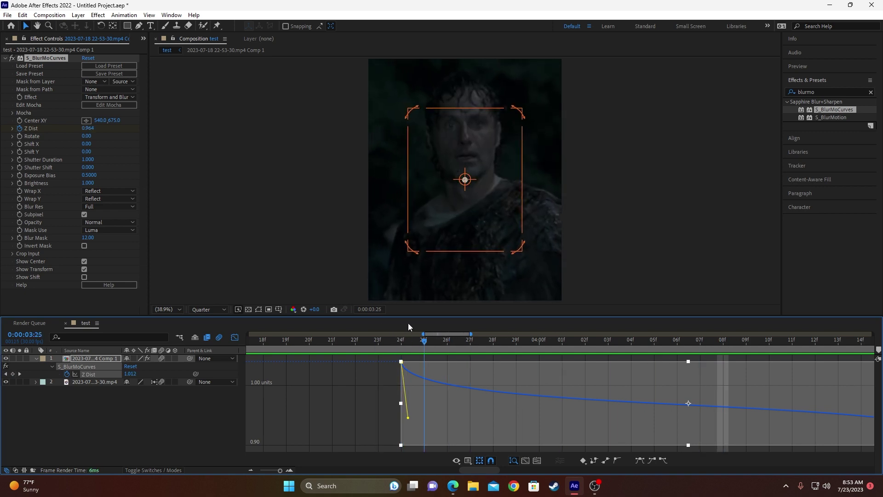
{"action": "key", "text": "space"}
{"action": "key", "text": "space"}
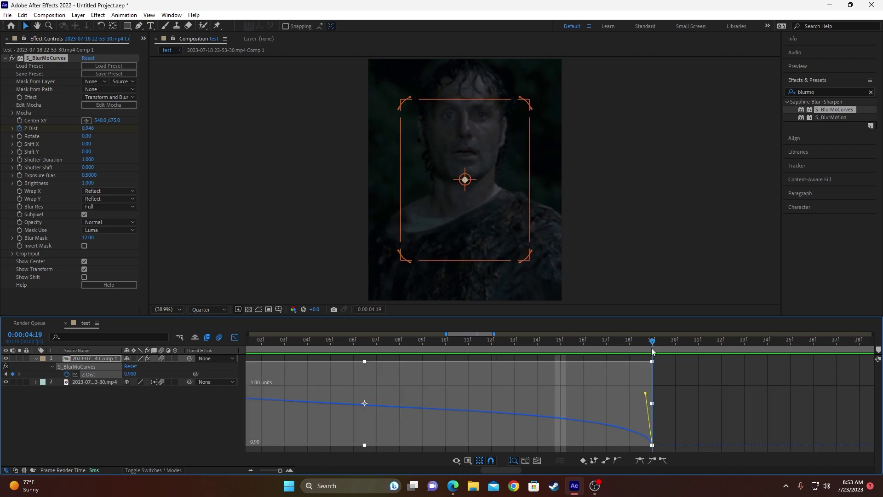
{"action": "key", "text": "Page_Up"}
{"action": "key", "text": "Page_Up"}
{"action": "key", "text": "Page_Up"}
{"action": "key", "text": "Page_Up"}
{"action": "key", "text": "Page_Up"}
{"action": "key", "text": "Page_Up"}
{"action": "key", "text": "Page_Up"}
{"action": "key", "text": "Page_Up"}
{"action": "key", "text": "Page_Up"}
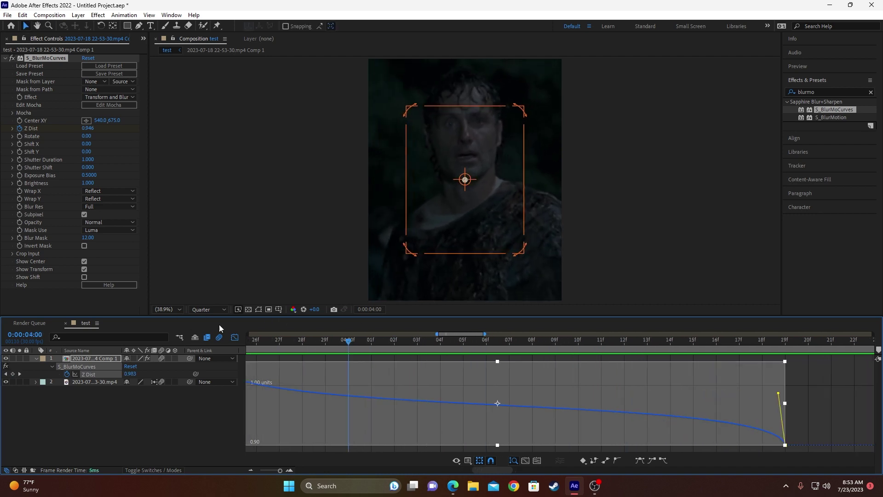
{"action": "key", "text": "shift+Page_Down"}
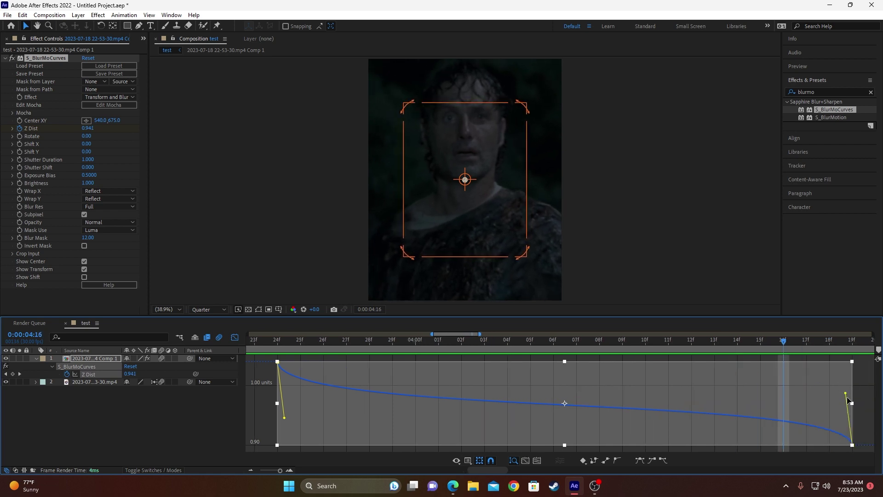
- Drag the end keyframe's handle down so the zoom eases into 0.900, then preview it twice
{"action": "left_click_drag", "start_coordinate": [847, 395], "coordinate": [845, 438]}
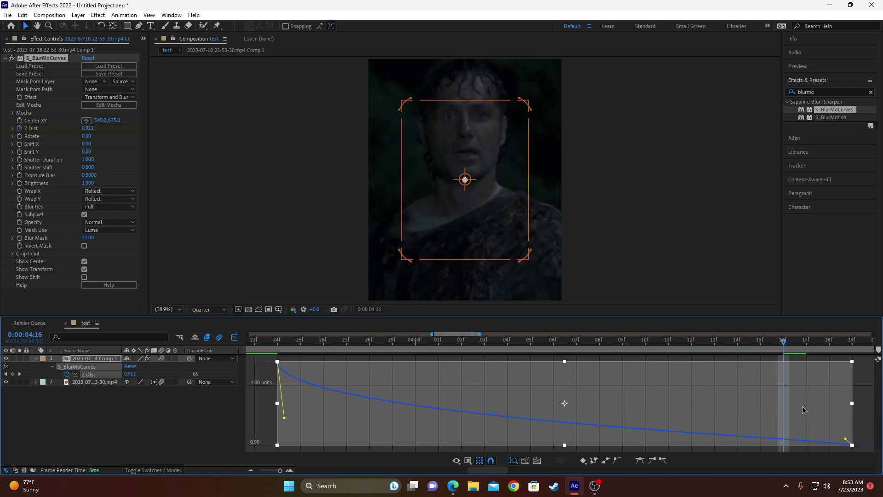
{"action": "key", "text": "space"}
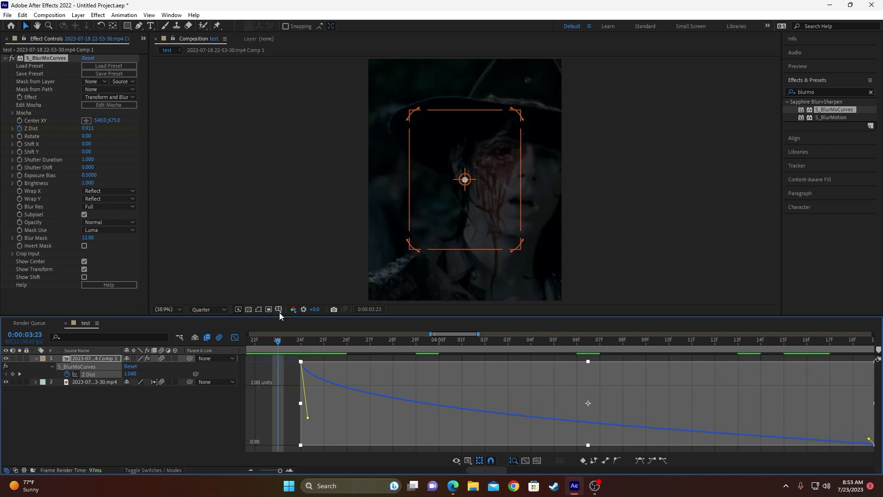
{"action": "key", "text": "space"}
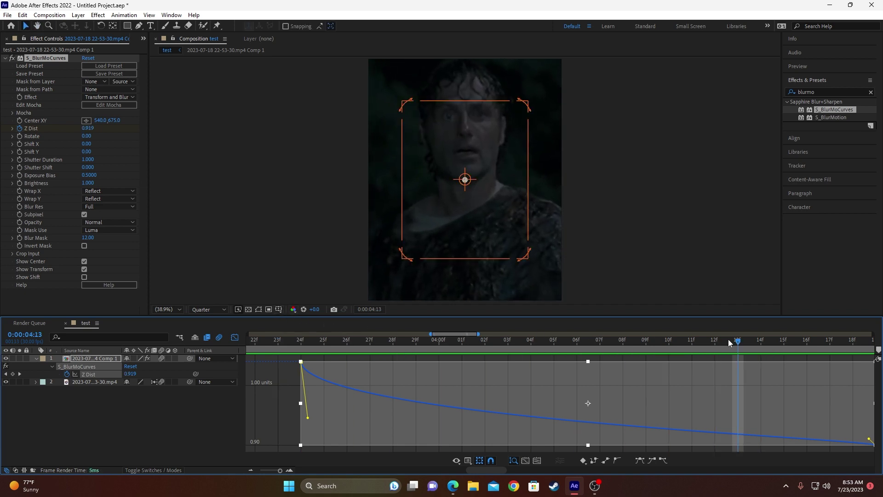
{"action": "key", "text": "space"}
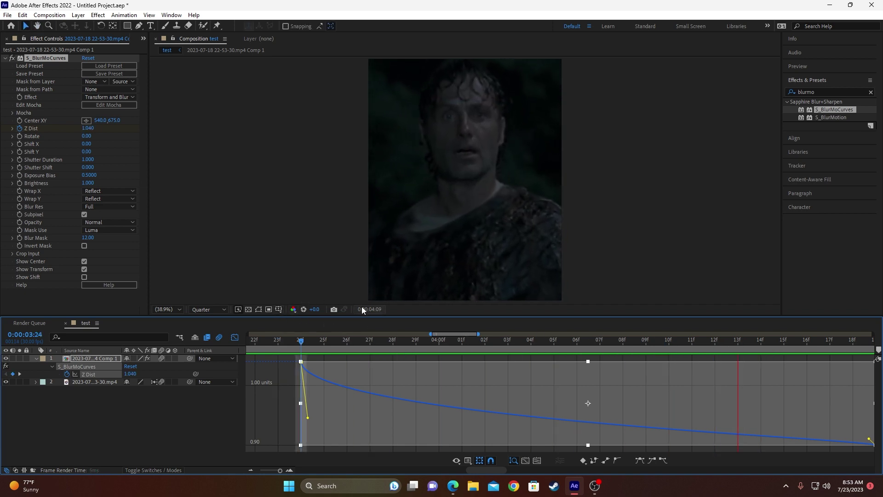
{"action": "key", "text": "space"}
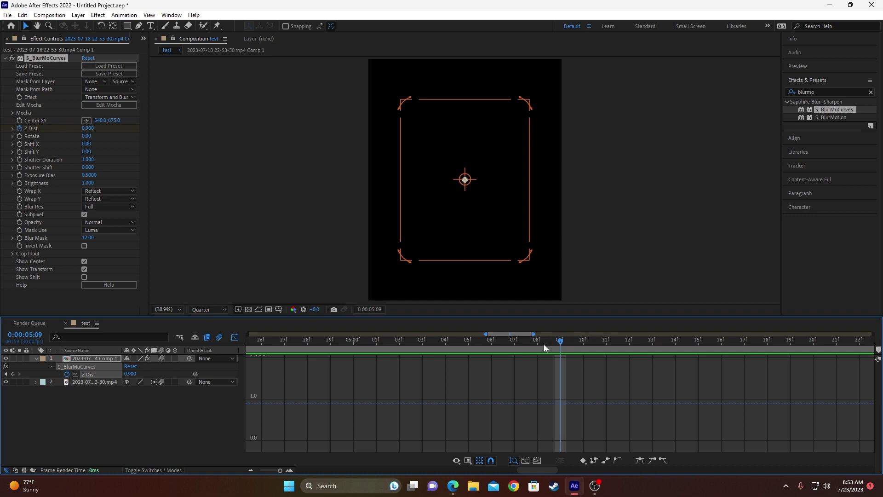
- Back in layer bars, scrub the clip, select both Z Dist keyframes, and return the playhead to the 0:00:03:24 cut
{"action": "left_click", "coordinate": [235, 337]}
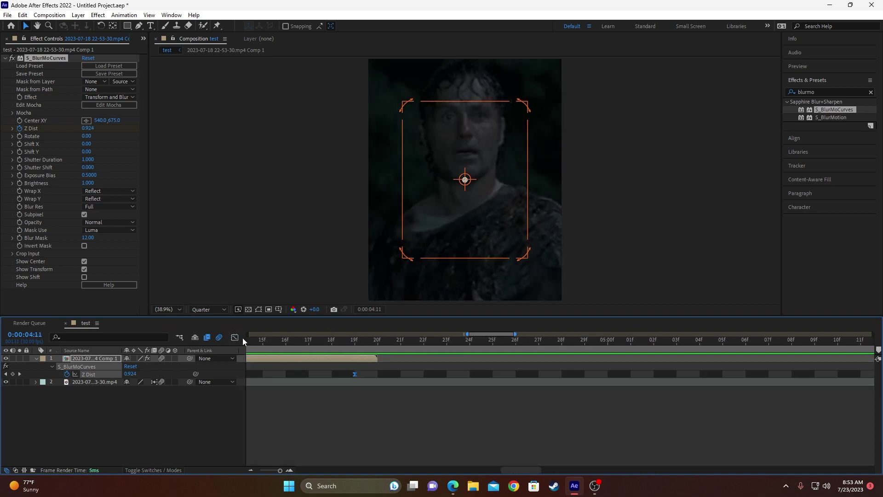
{"action": "left_click_drag", "start_coordinate": [246, 340], "coordinate": [309, 340]}
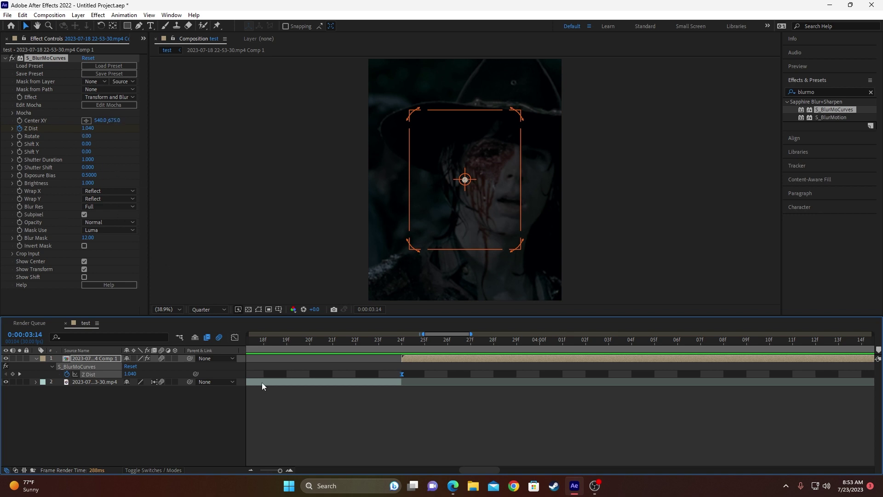
{"action": "key", "text": "Page_Down"}
{"action": "key", "text": "Page_Down"}
{"action": "key", "text": "Page_Down"}
{"action": "key", "text": "Page_Down"}
{"action": "key", "text": "Page_Down"}
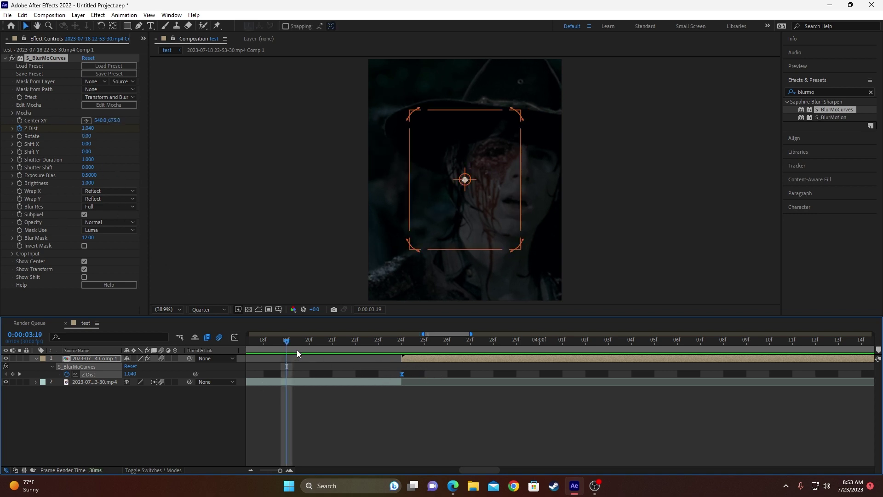
{"action": "left_click_drag", "start_coordinate": [294, 349], "coordinate": [765, 364]}
{"action": "left_click_drag", "start_coordinate": [256, 374], "coordinate": [843, 377]}
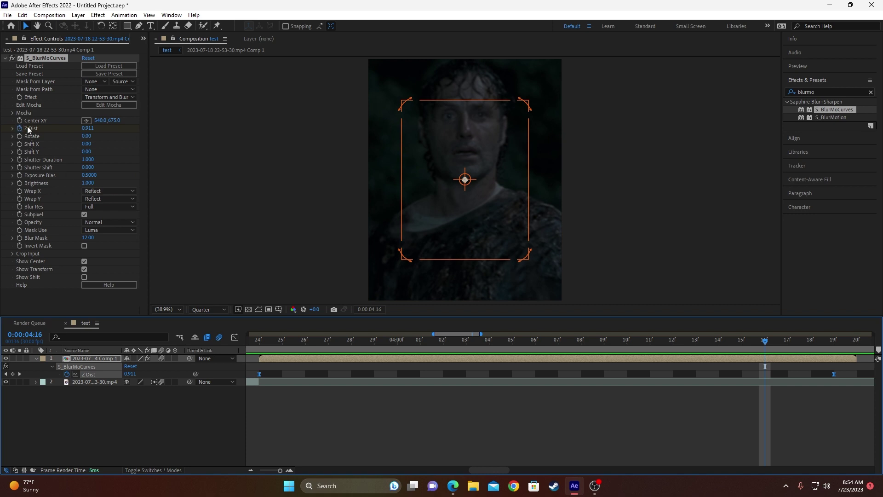
{"action": "left_click_drag", "start_coordinate": [766, 333], "coordinate": [699, 312]}
- Add a 1080×1350 comp-sized white solid, White Solid 1, through New > Solid
{"action": "right_click", "coordinate": [109, 420]}
{"action": "mouse_move", "coordinate": [170, 307]}
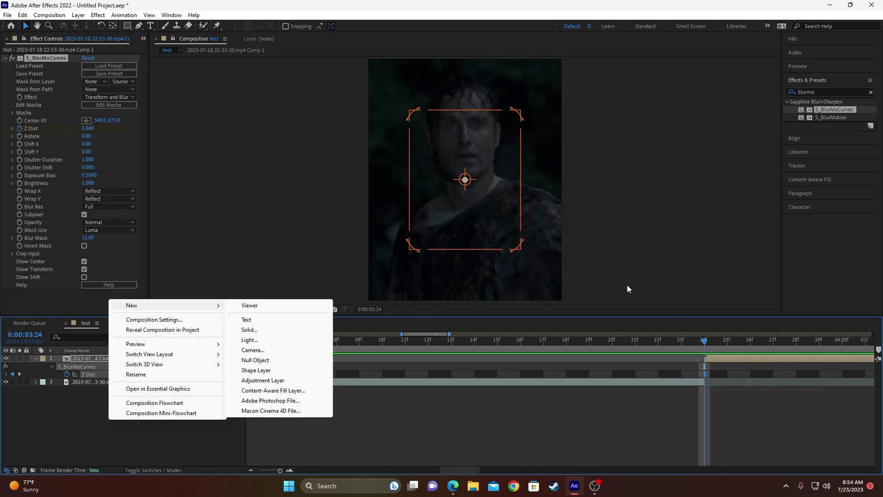
{"action": "left_click", "coordinate": [267, 331]}
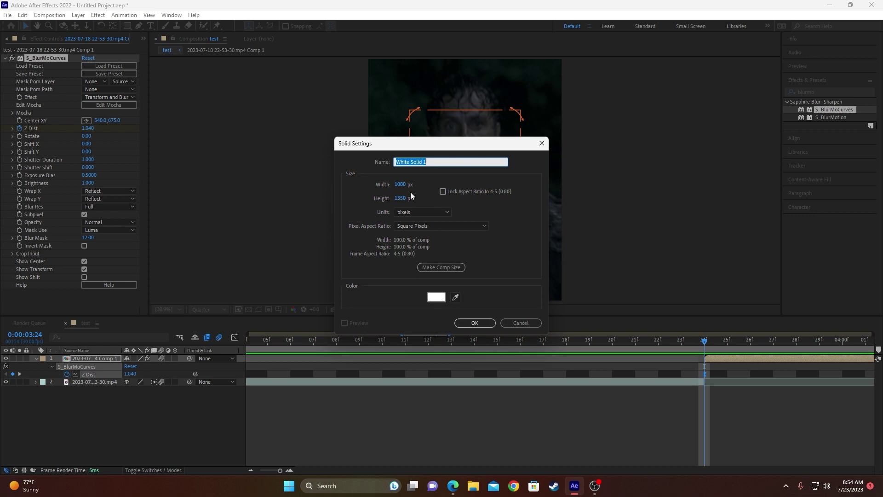
{"action": "left_click", "coordinate": [462, 323]}
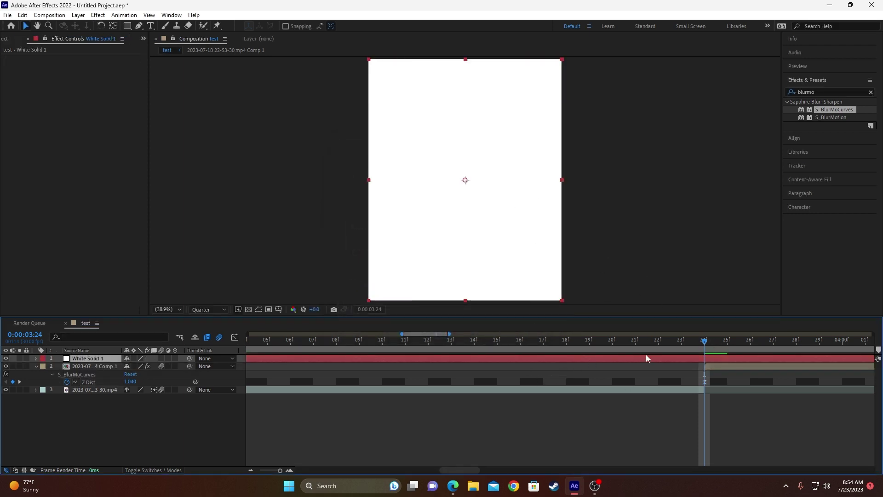
- Trim White Solid 1 to start at 0:00:03:24, split it one frame later, and delete the remainder
{"action": "mouse_move", "coordinate": [715, 356]}
{"action": "left_mouse_down"}
{"action": "mouse_move", "coordinate": [678, 368]}
{"action": "mouse_move", "coordinate": [717, 356]}
{"action": "left_mouse_up"}
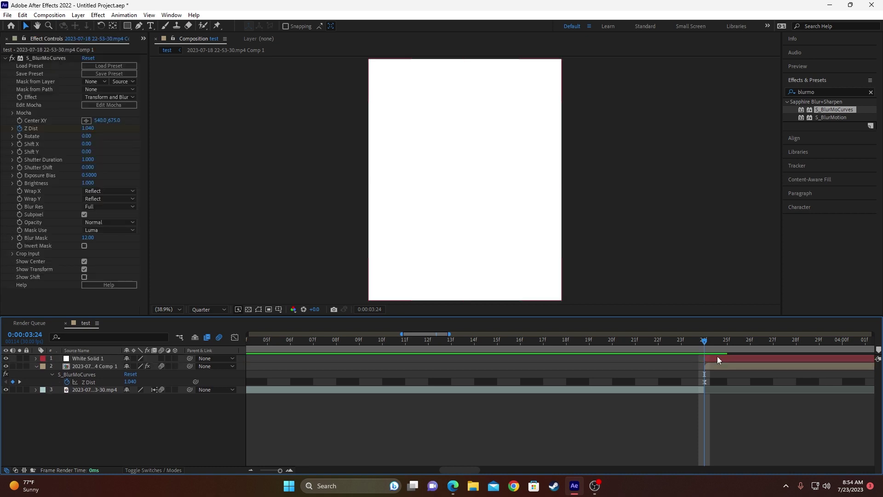
{"action": "key", "text": "Page_Down"}
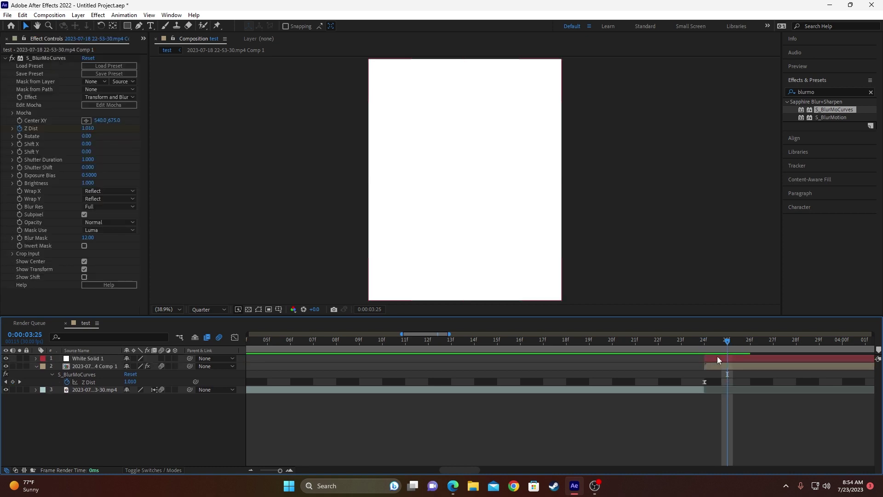
{"action": "left_click", "coordinate": [733, 357]}
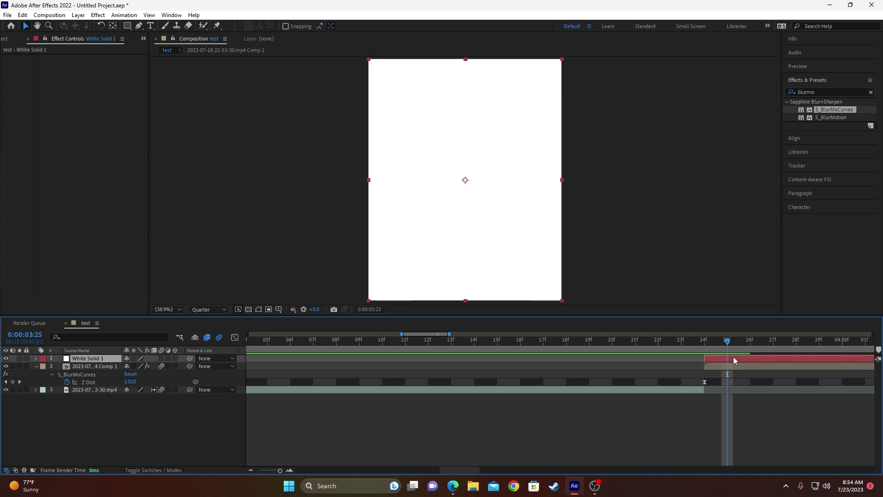
{"action": "key", "text": "ctrl+shift+d"}
{"action": "key", "text": "Delete"}
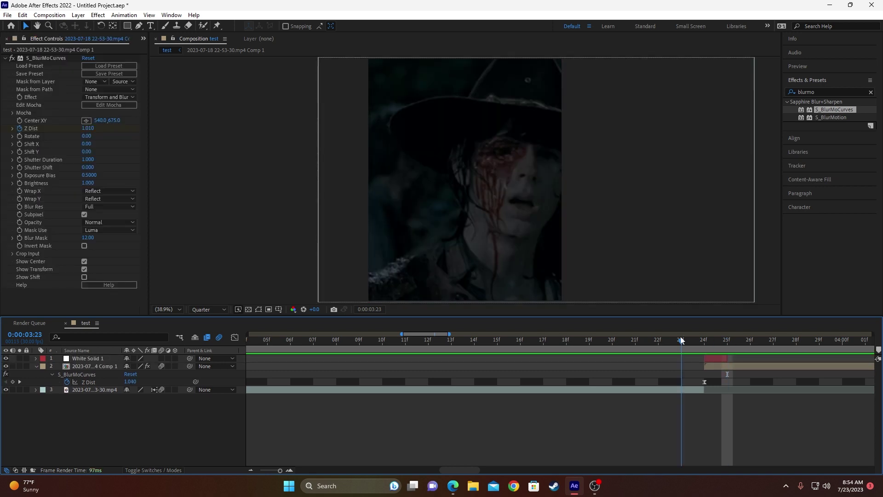
- Step back to 0:00:03:22 and preview the cut with the one-frame white flash
{"action": "left_click", "coordinate": [681, 340]}
{"action": "left_click", "coordinate": [659, 340]}
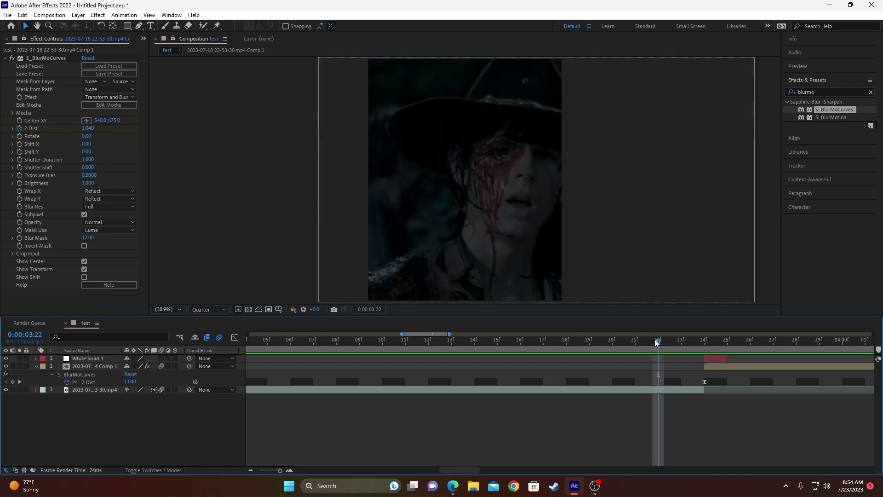
{"action": "key", "text": "space"}
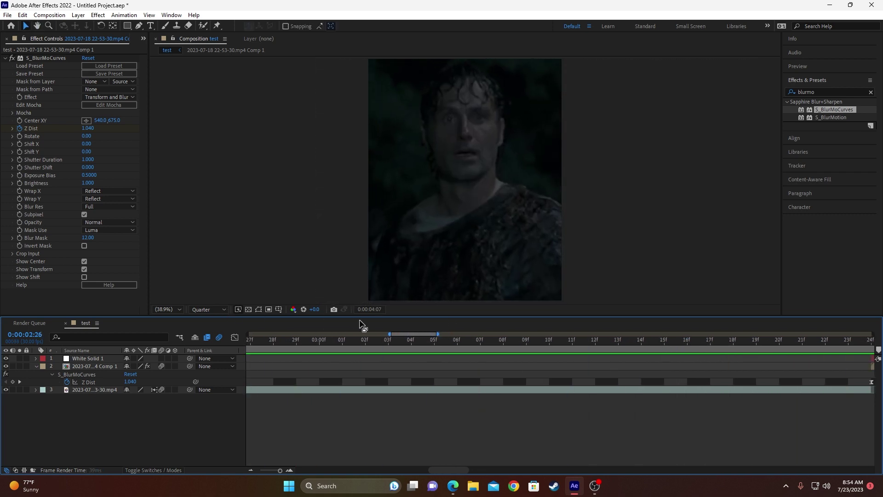
{"action": "left_click", "coordinate": [562, 333]}
{"action": "key", "text": "space"}
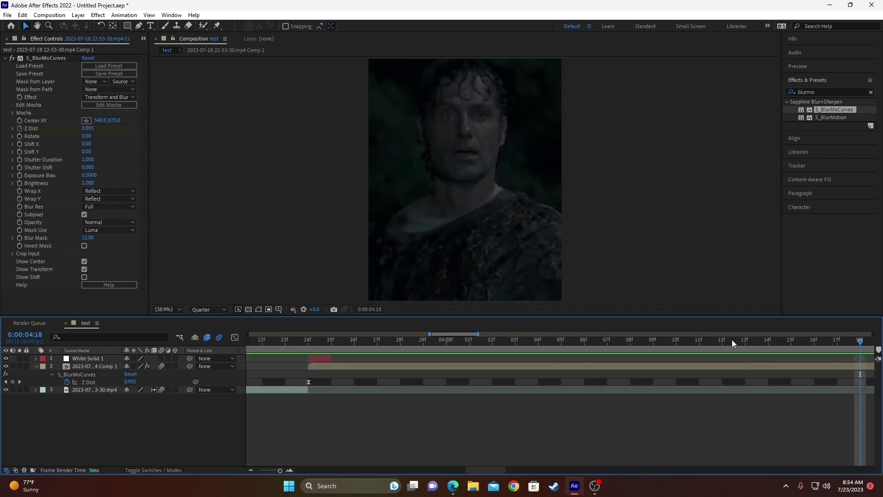
{"action": "key", "text": "space"}
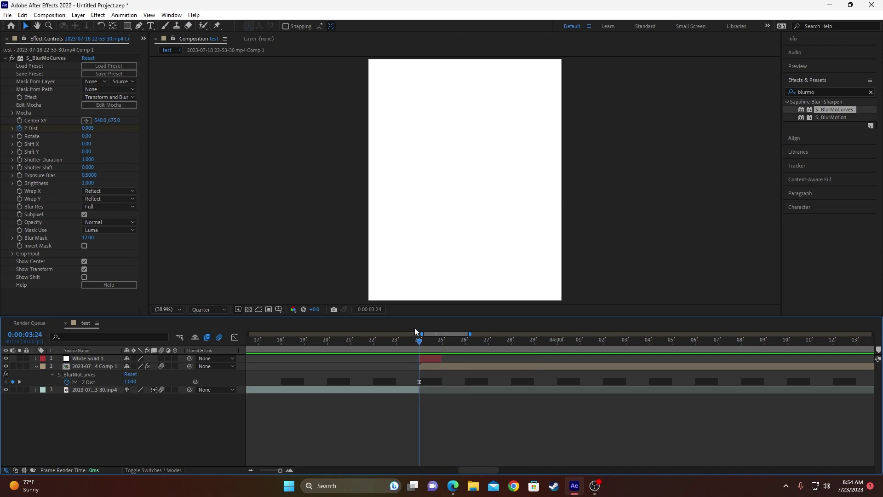